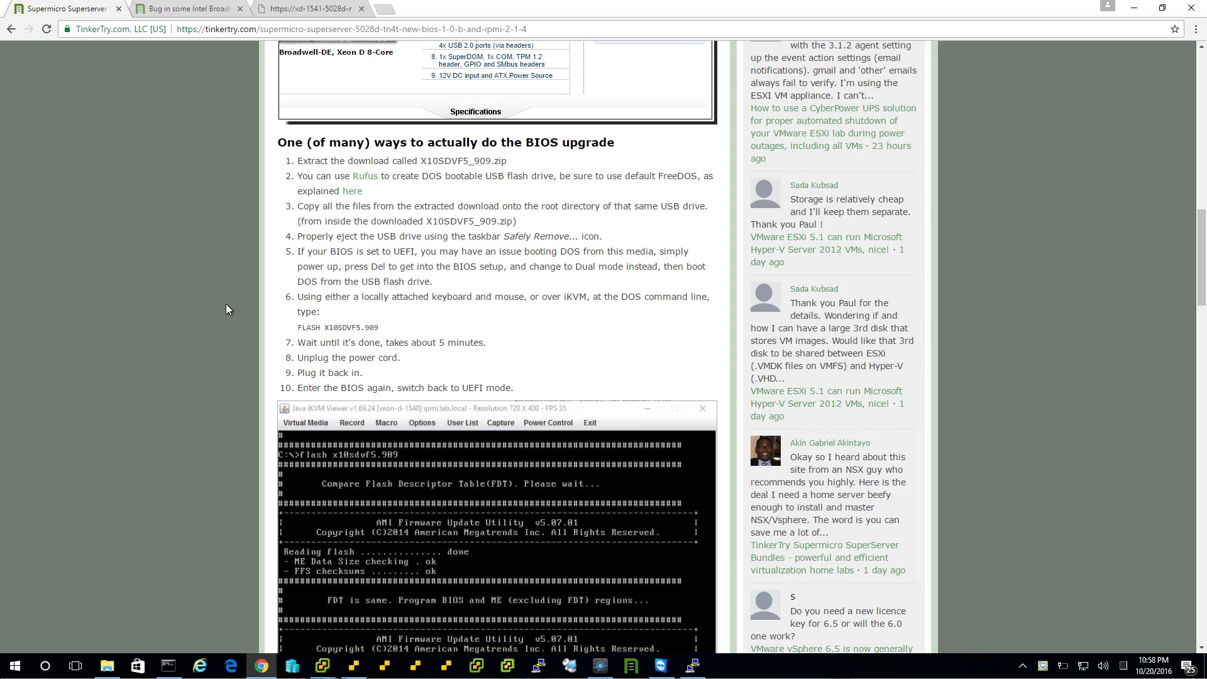
Scroll through the TinkerTry Supermicro 5028D-TN4T article to review its BIOS upgrade steps
key("Home")
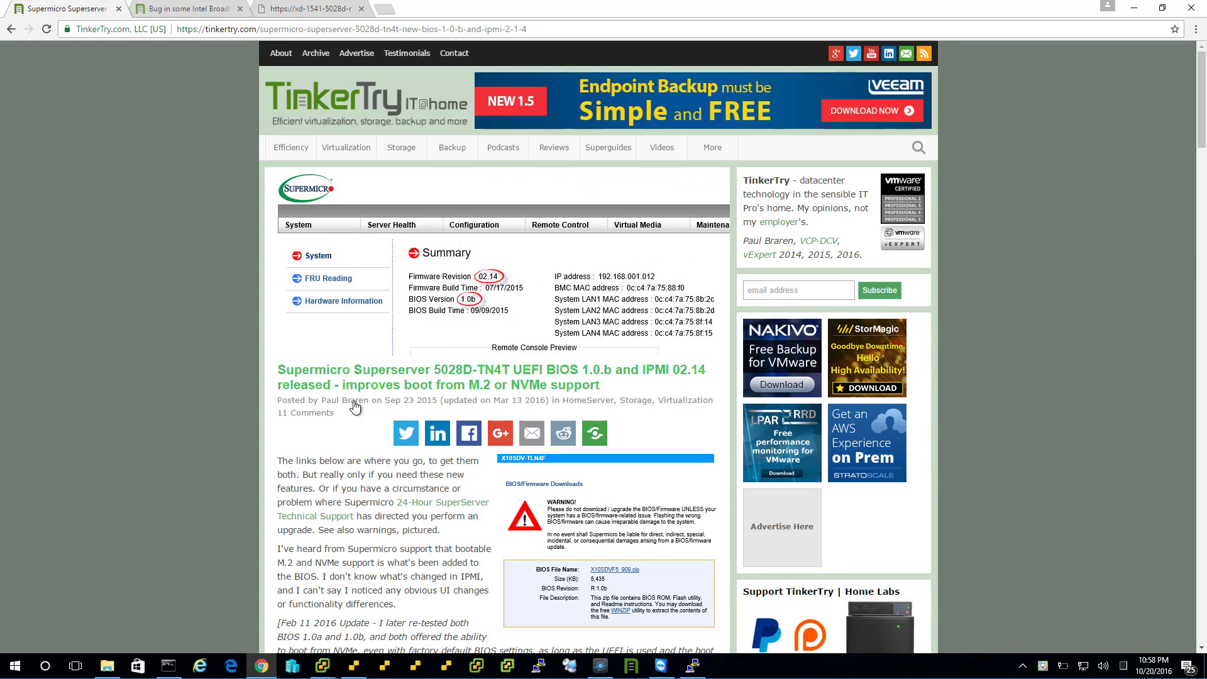
scroll(398, 407, "down", 20)
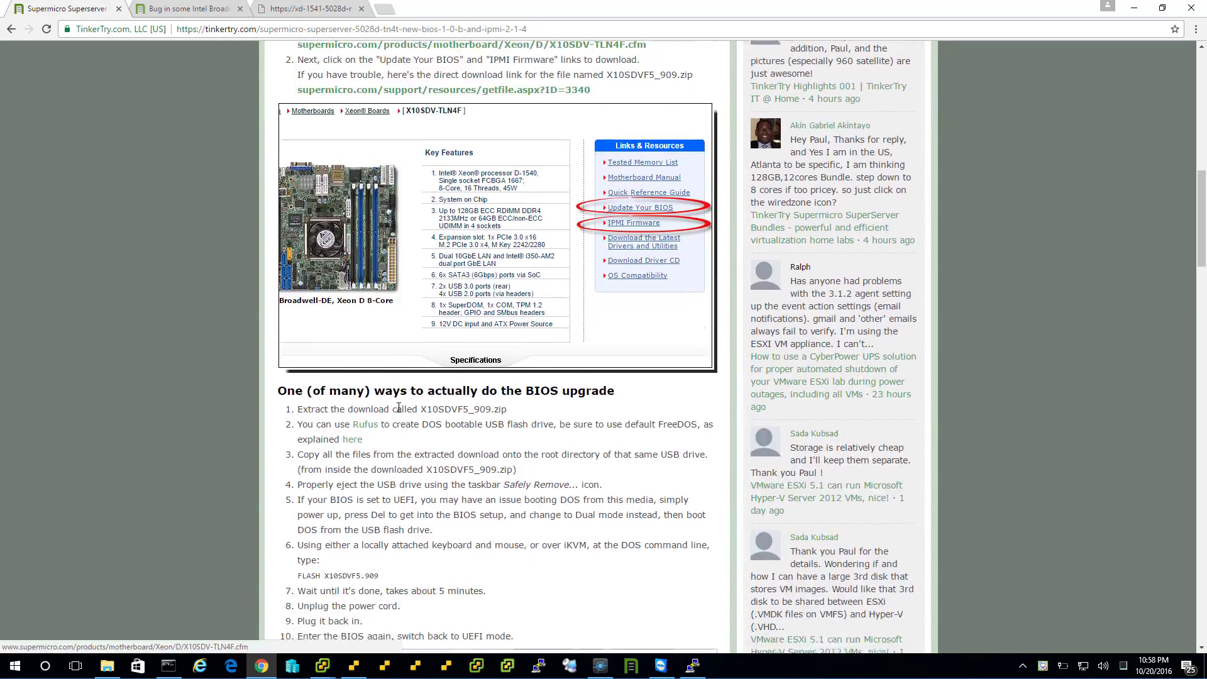
scroll(396, 412, "down", 1)
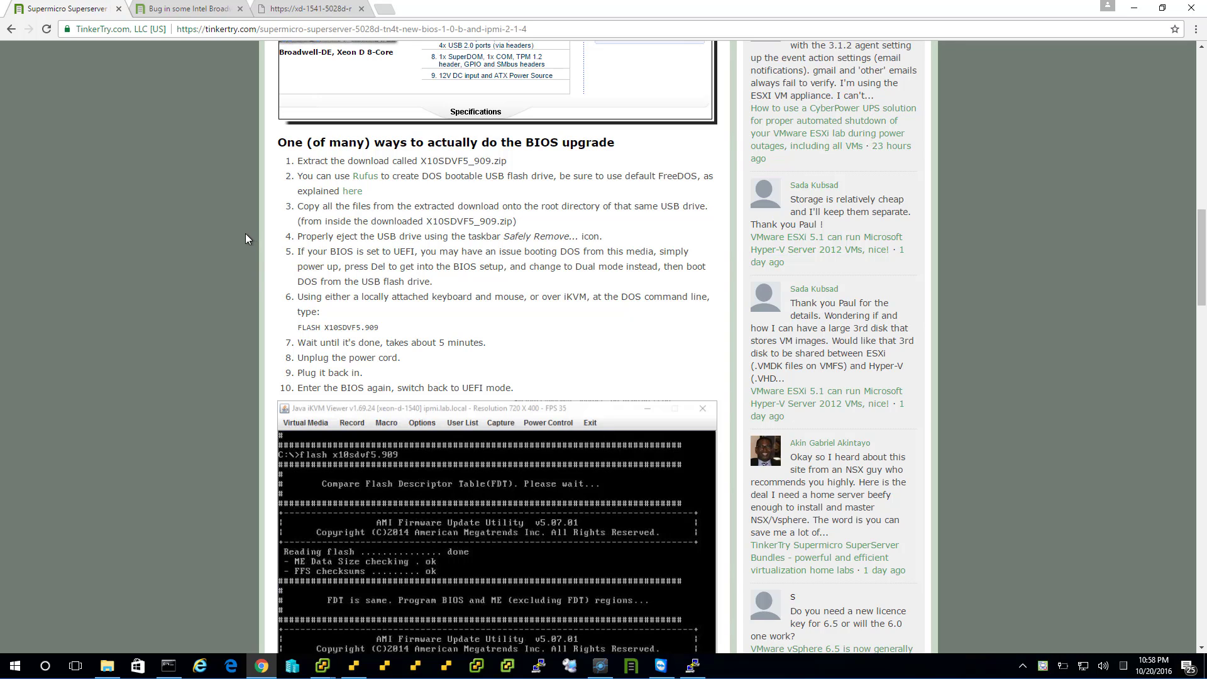
scroll(250, 232, "down", 2)
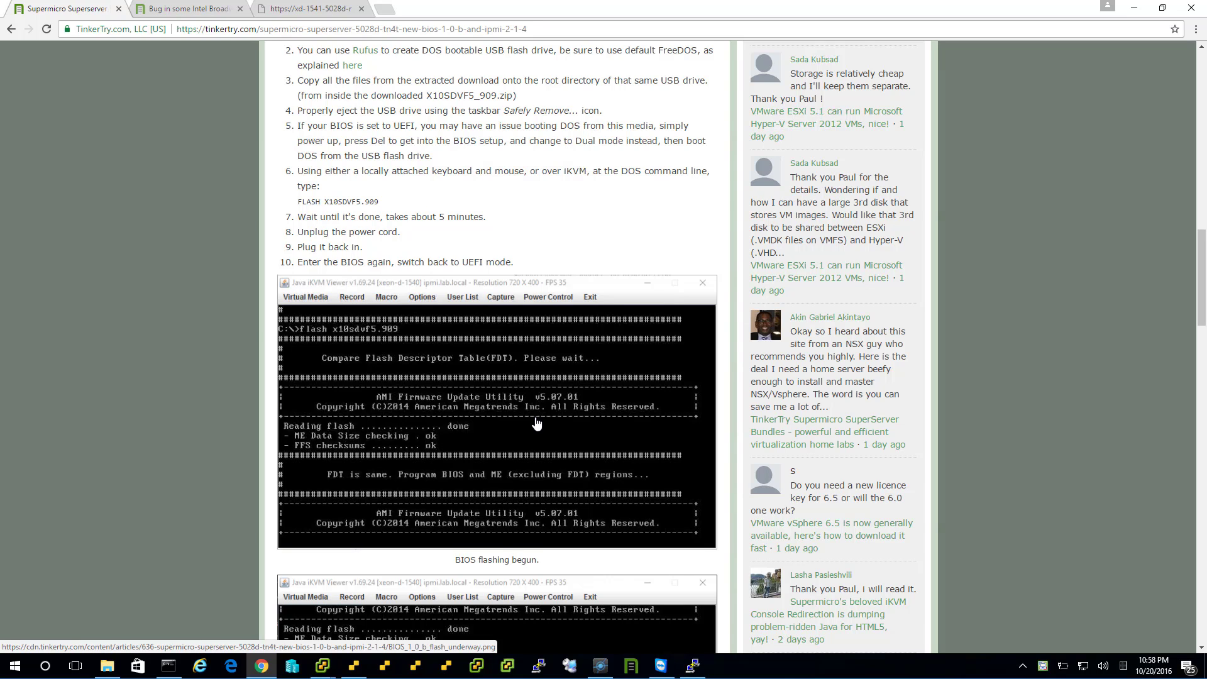
scroll(537, 423, "up", 1)
scroll(537, 424, "up", 1)
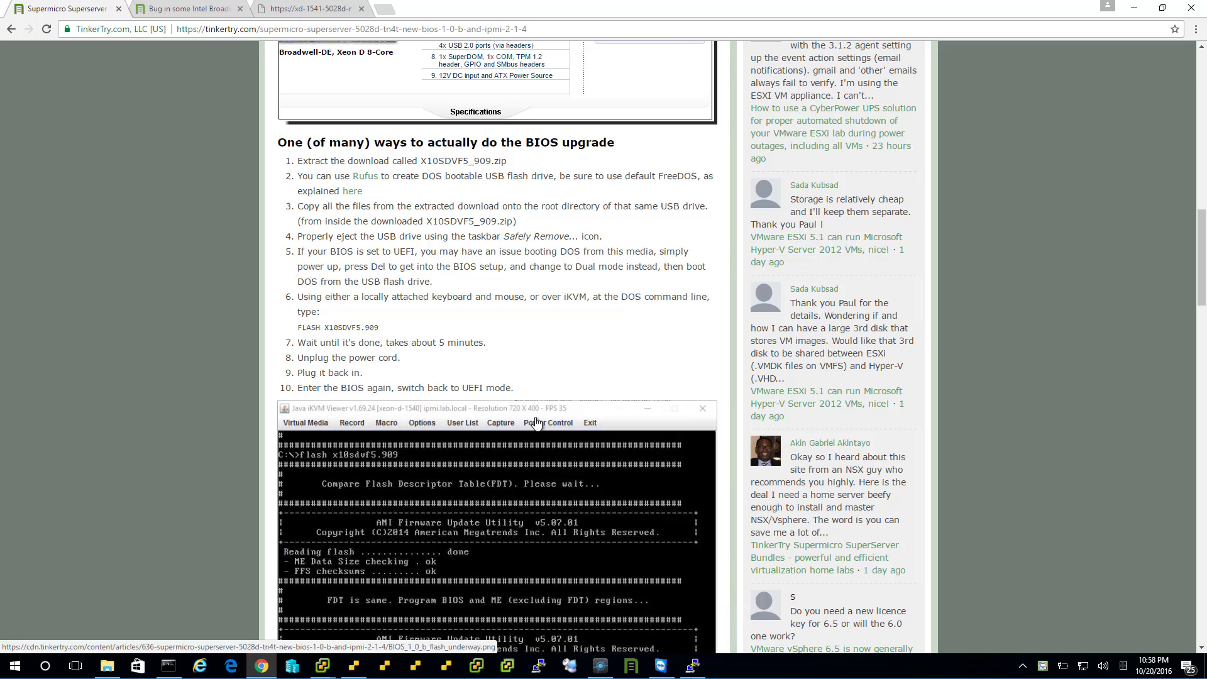
From the Broadwell PSOD article, save the BIOS 1.1c package X10SDVF6_A03.zip to Downloads and show it in its folder
left_click(195, 11)
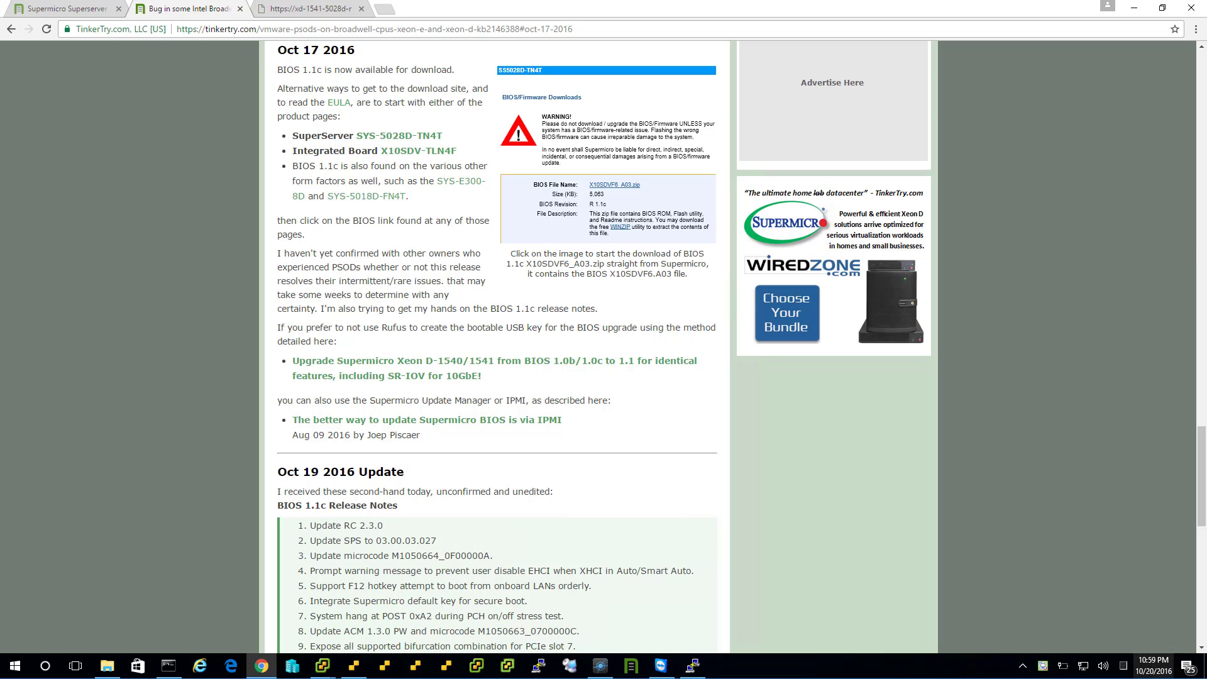
left_click(581, 204)
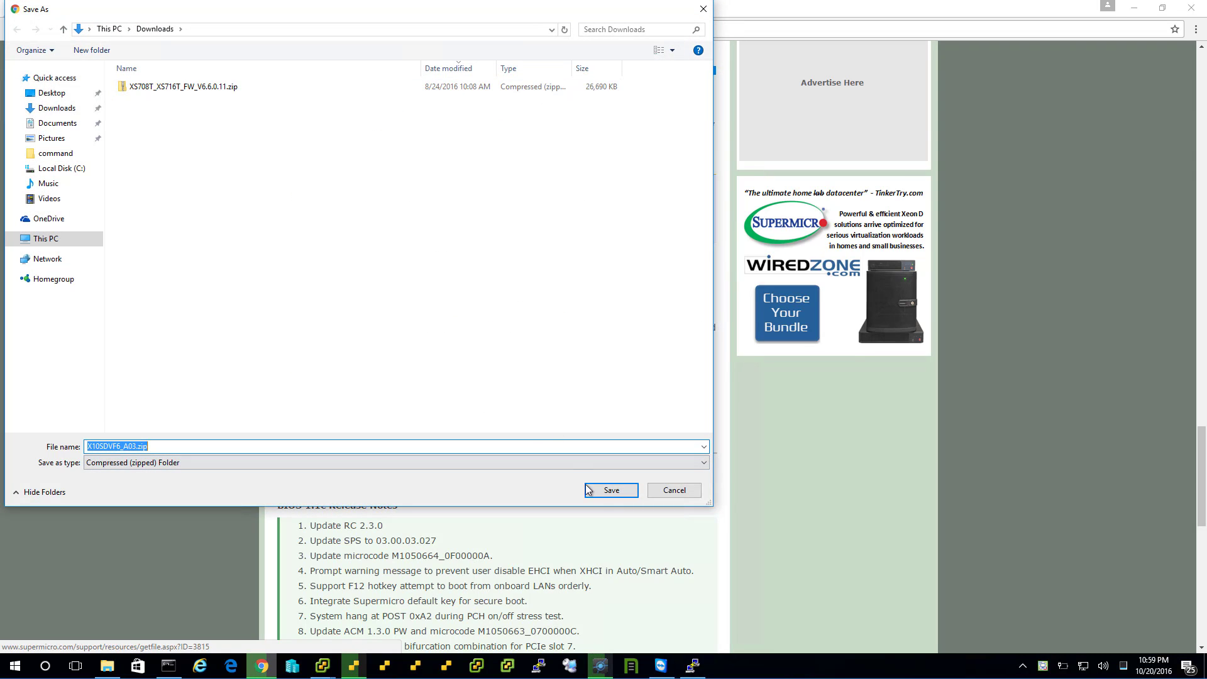
left_click(609, 490)
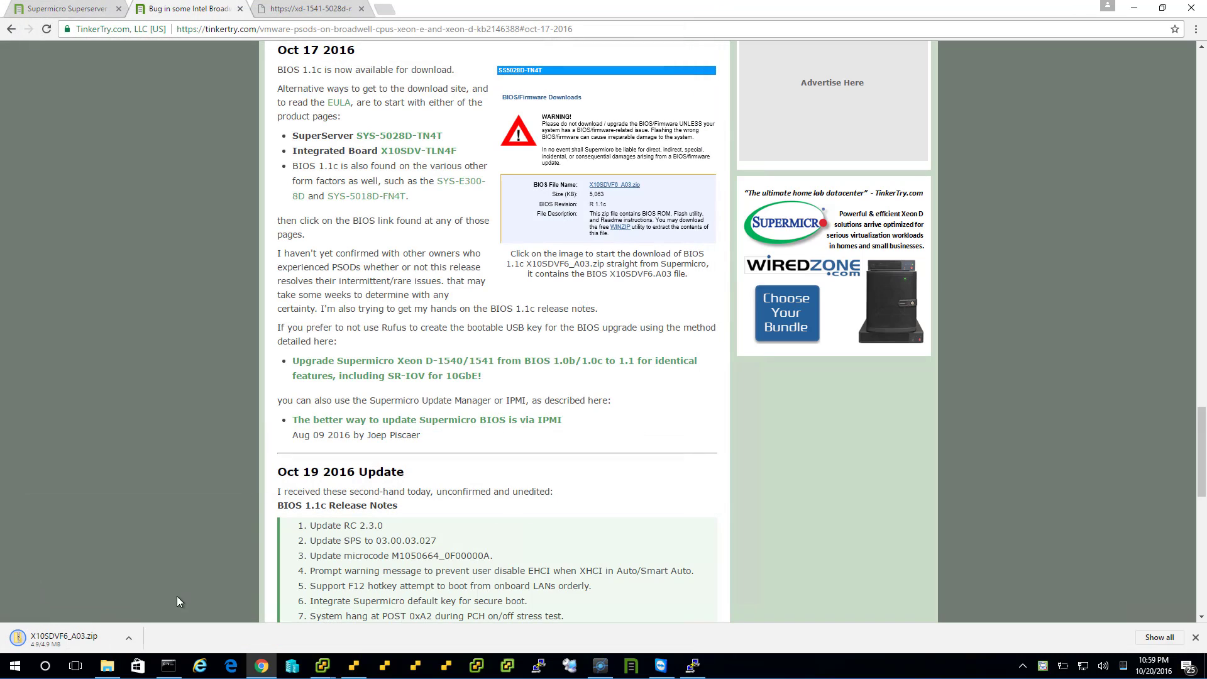
left_click(137, 638)
Extract all contents of X10SDVF6_A03.zip into its own folder
left_click(149, 595)
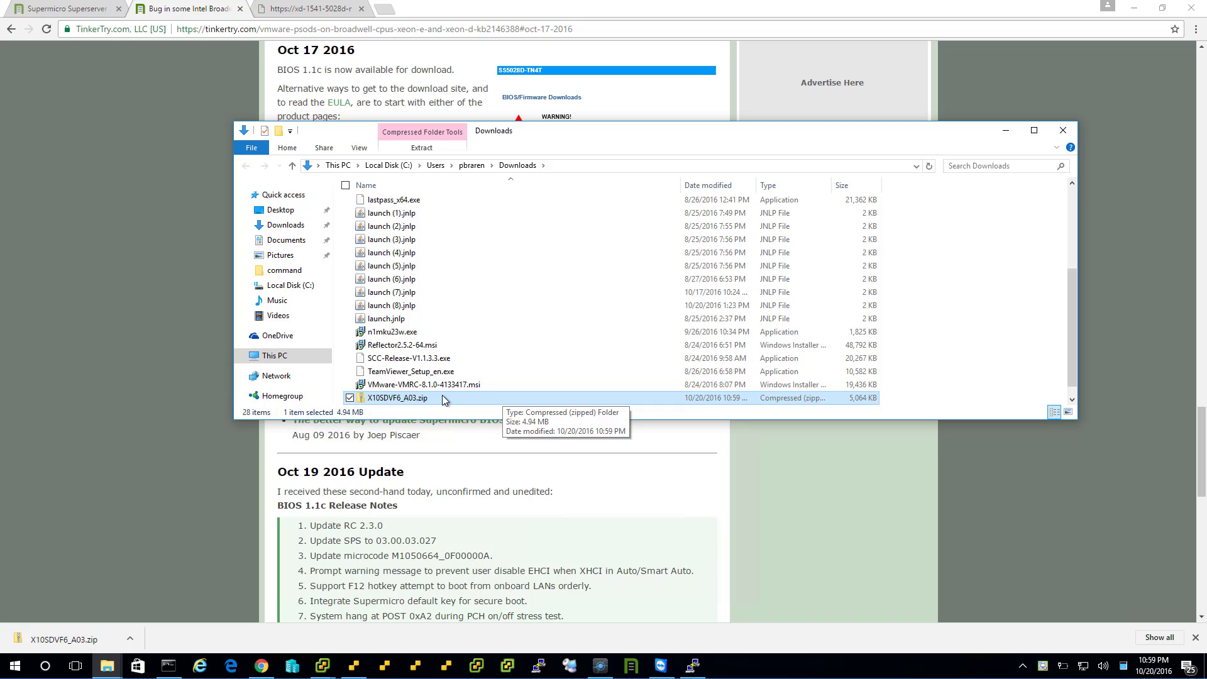
right_click(442, 397)
left_click(348, 436)
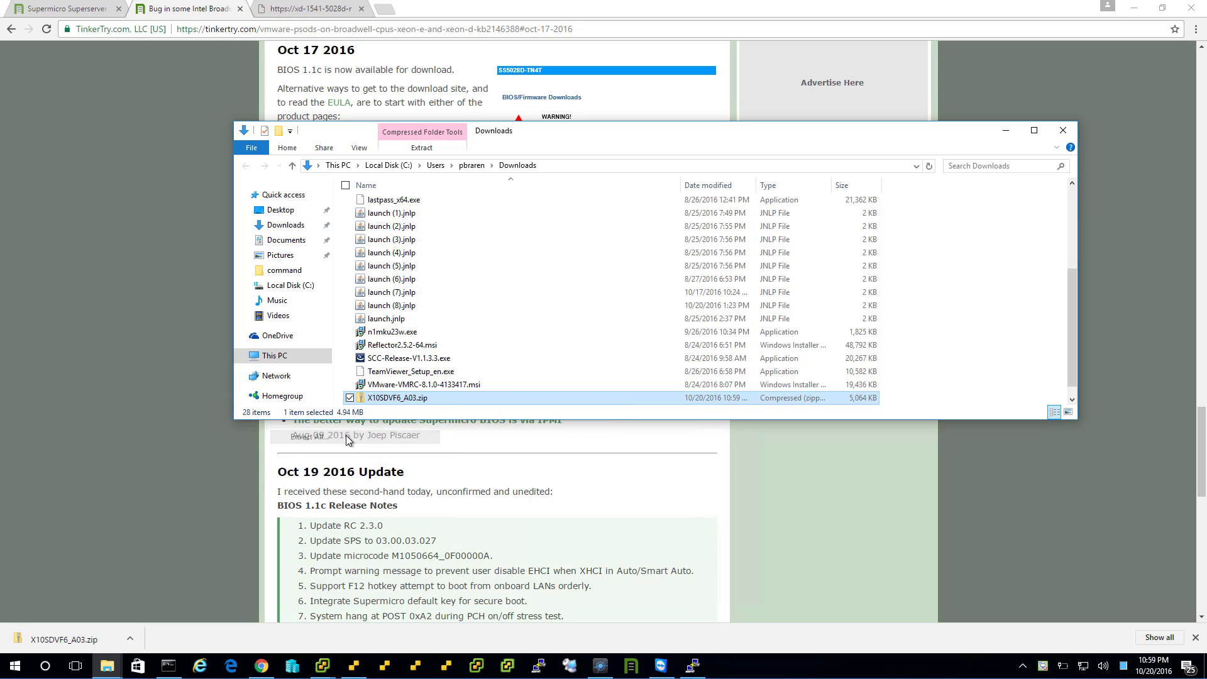
left_click(729, 457)
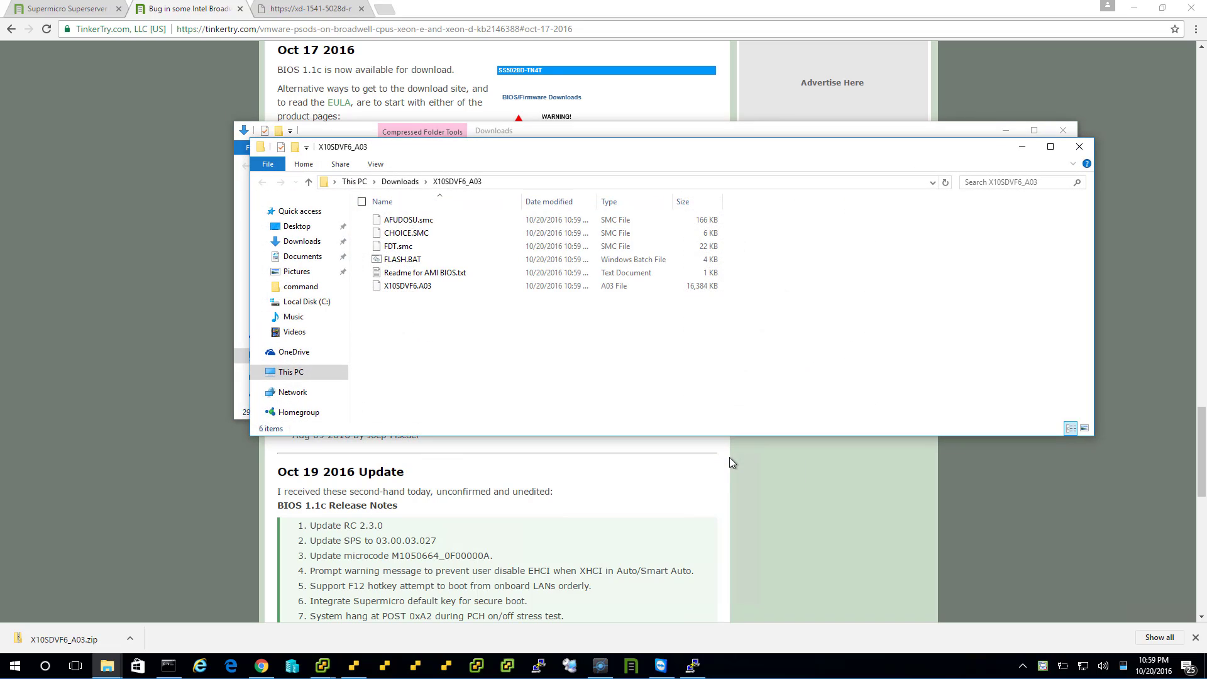
Close the Downloads window, select the 16 MB X10SDVF6.A03 file, widen Date modified, and minimize Explorer
left_click(1063, 130)
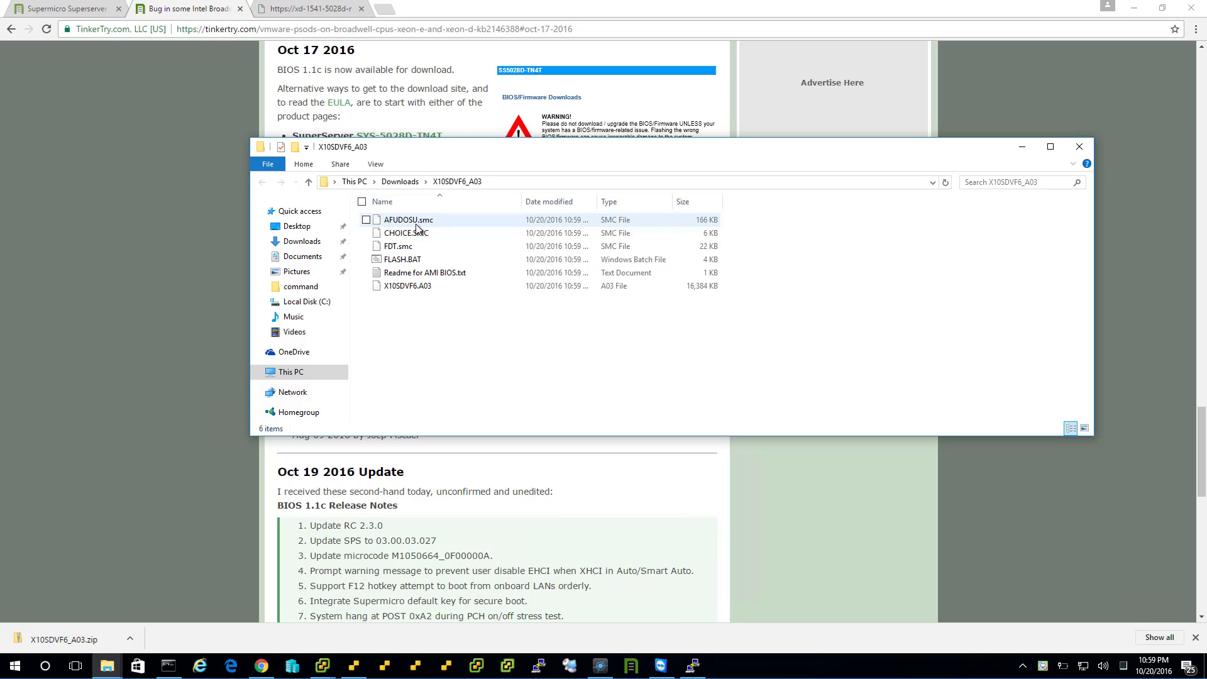
left_click(413, 288)
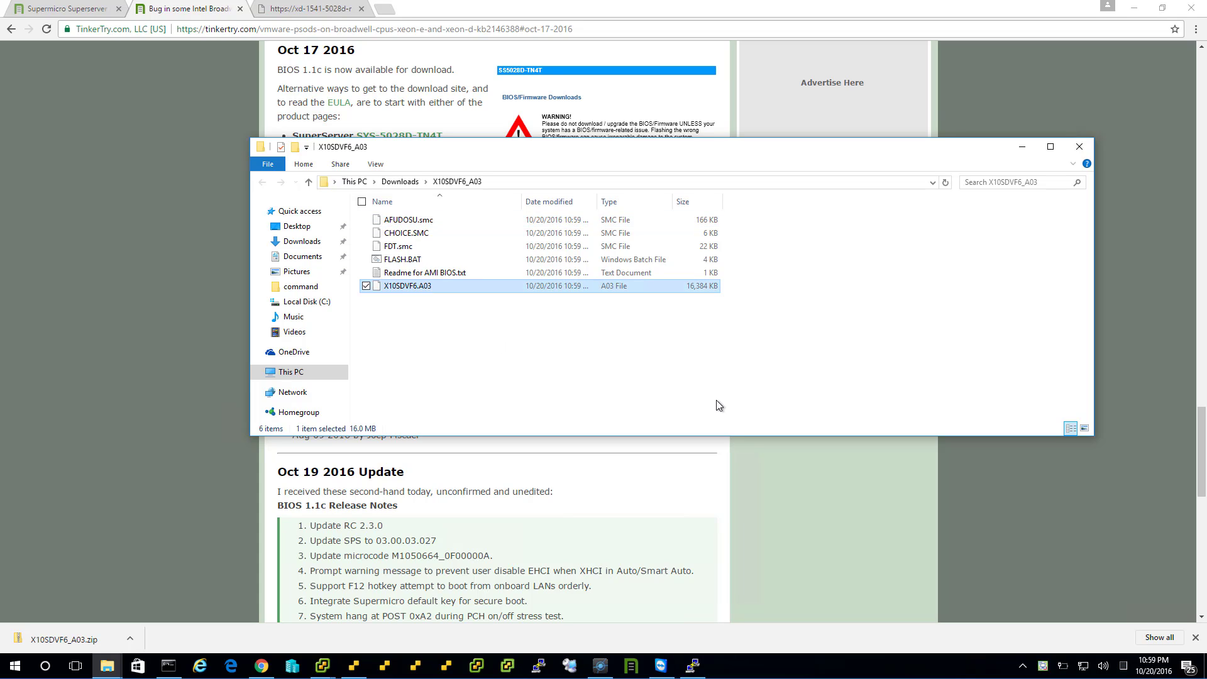
double_click(597, 201)
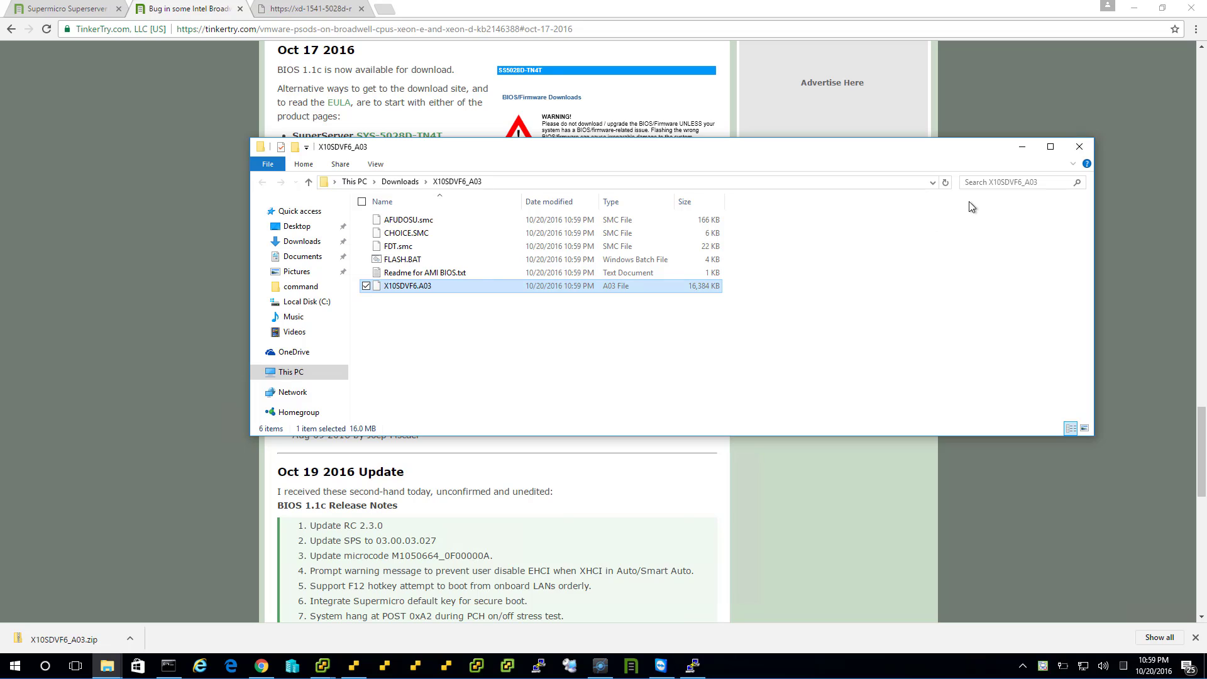
left_click(1020, 149)
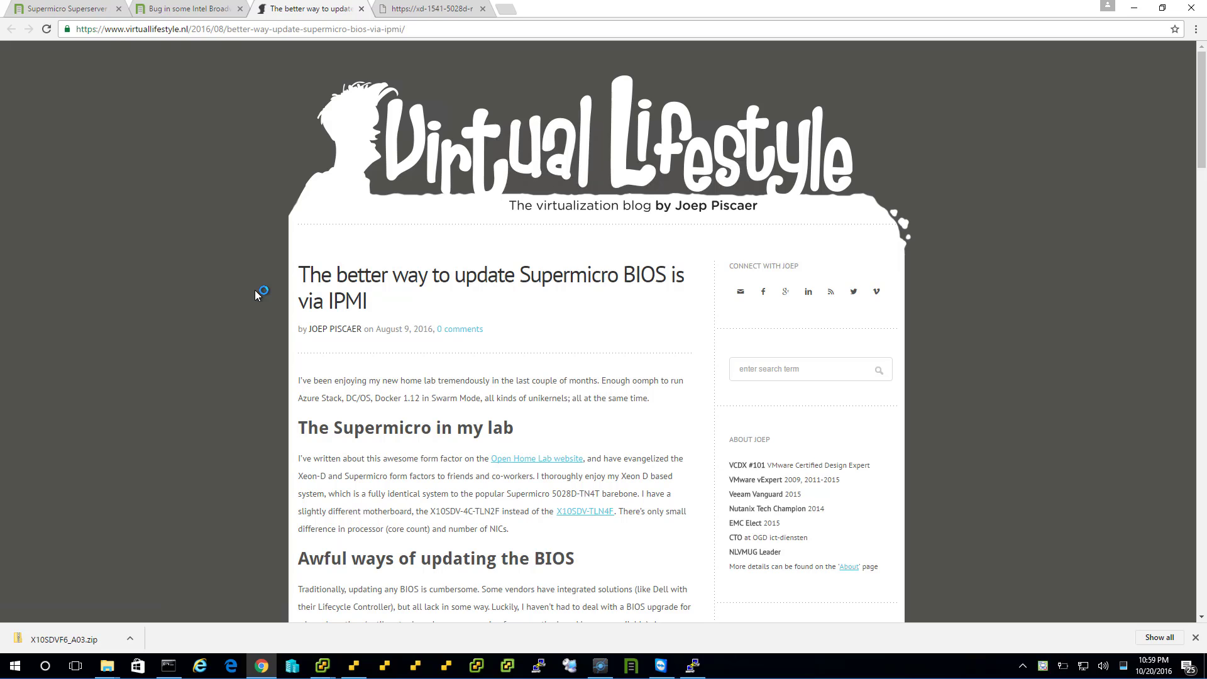
Scroll the Virtual Lifestyle IPMI BIOS article down to its Supermicro Update Manager section
scroll(255, 289, "down", 3)
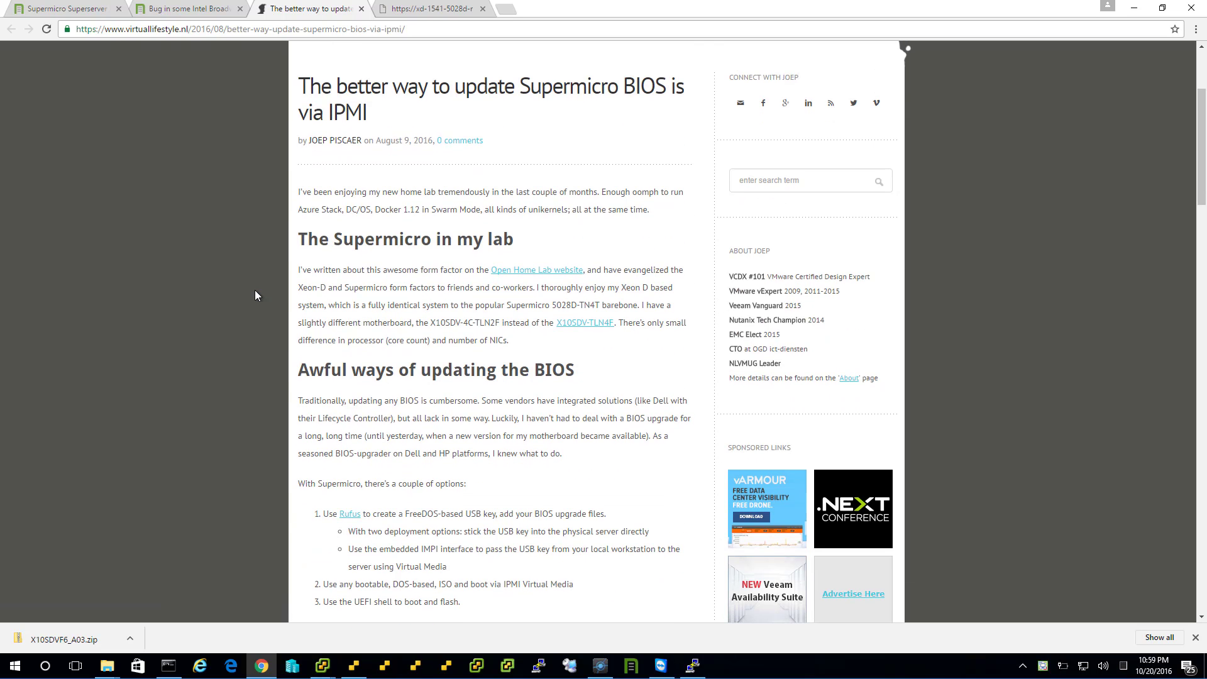
scroll(254, 295, "down", 2)
scroll(254, 295, "down", 1)
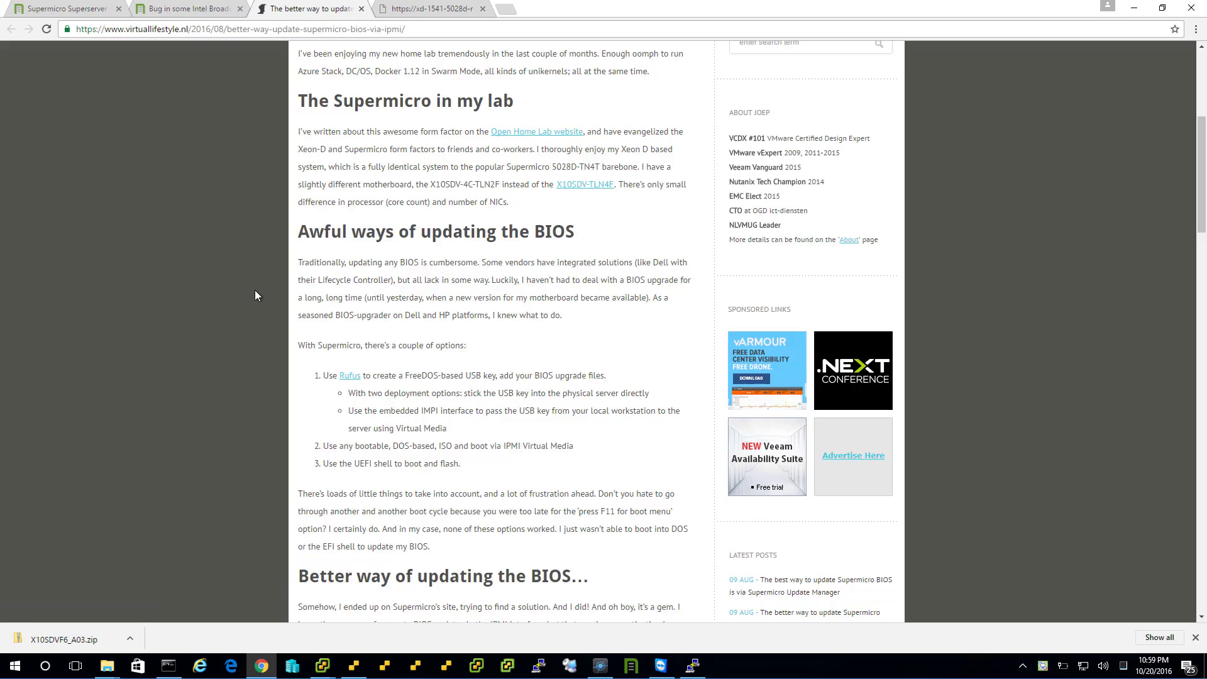
scroll(254, 295, "down", 5)
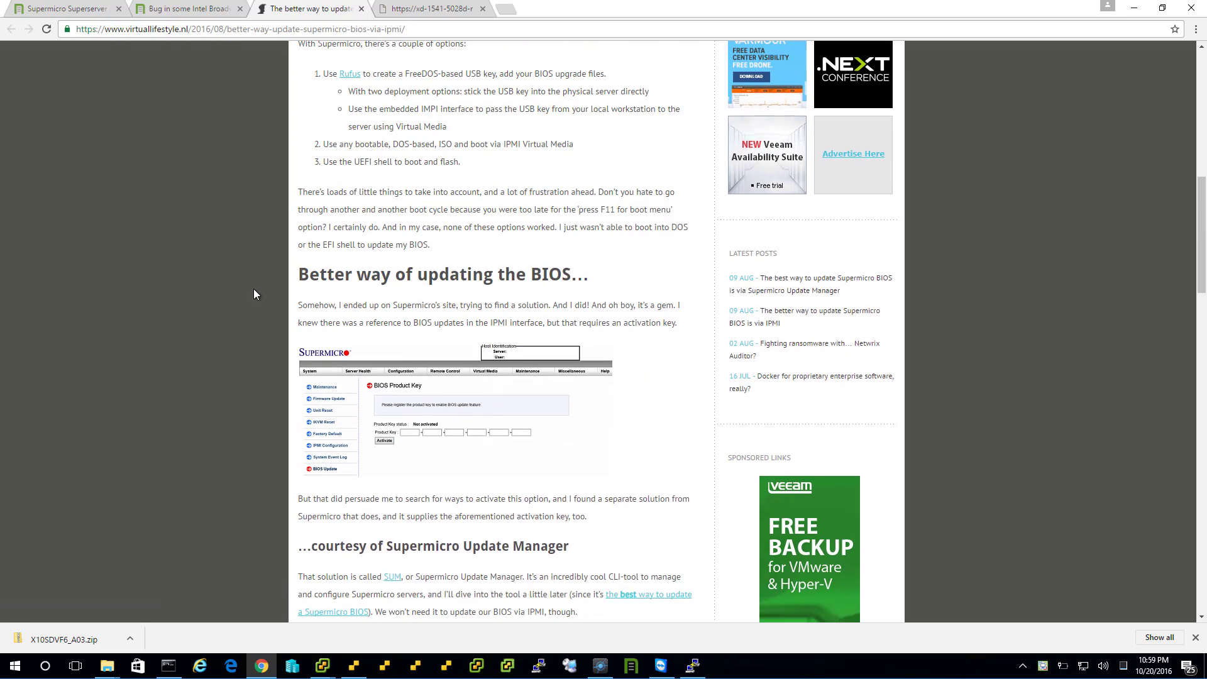
scroll(254, 294, "down", 2)
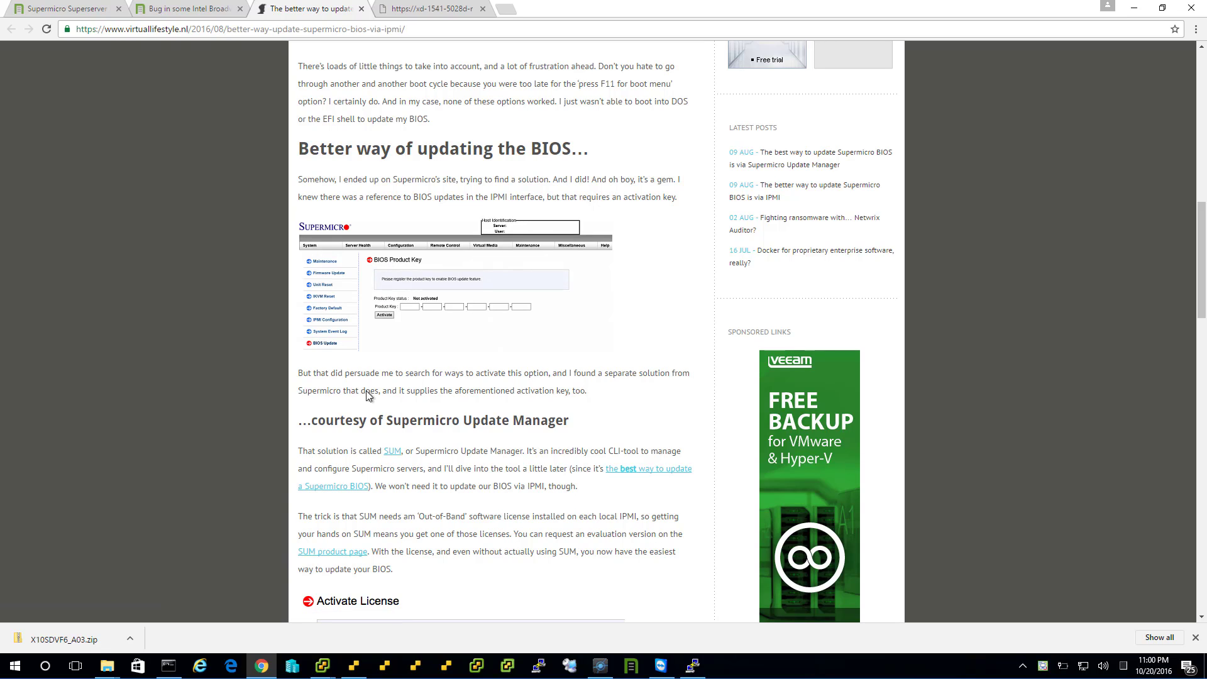
Open the SUM product page in a new tab and highlight the request form's company email-domain note
middle_click(394, 453)
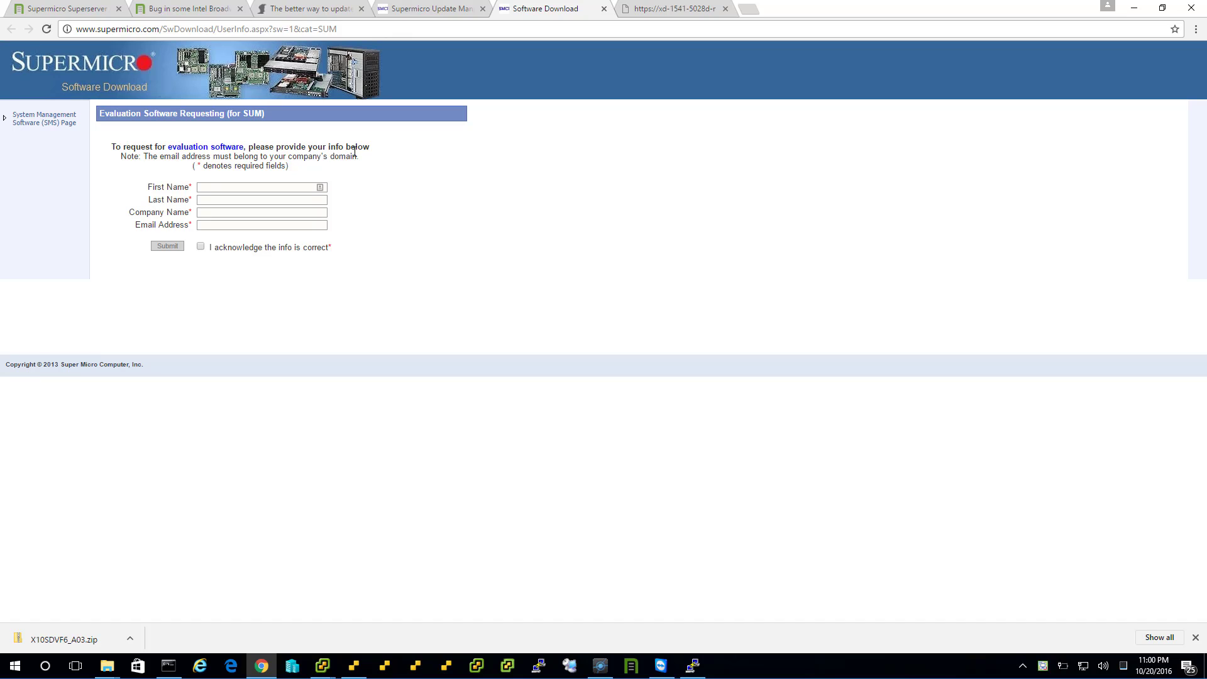
left_click_drag(358, 155, 144, 158)
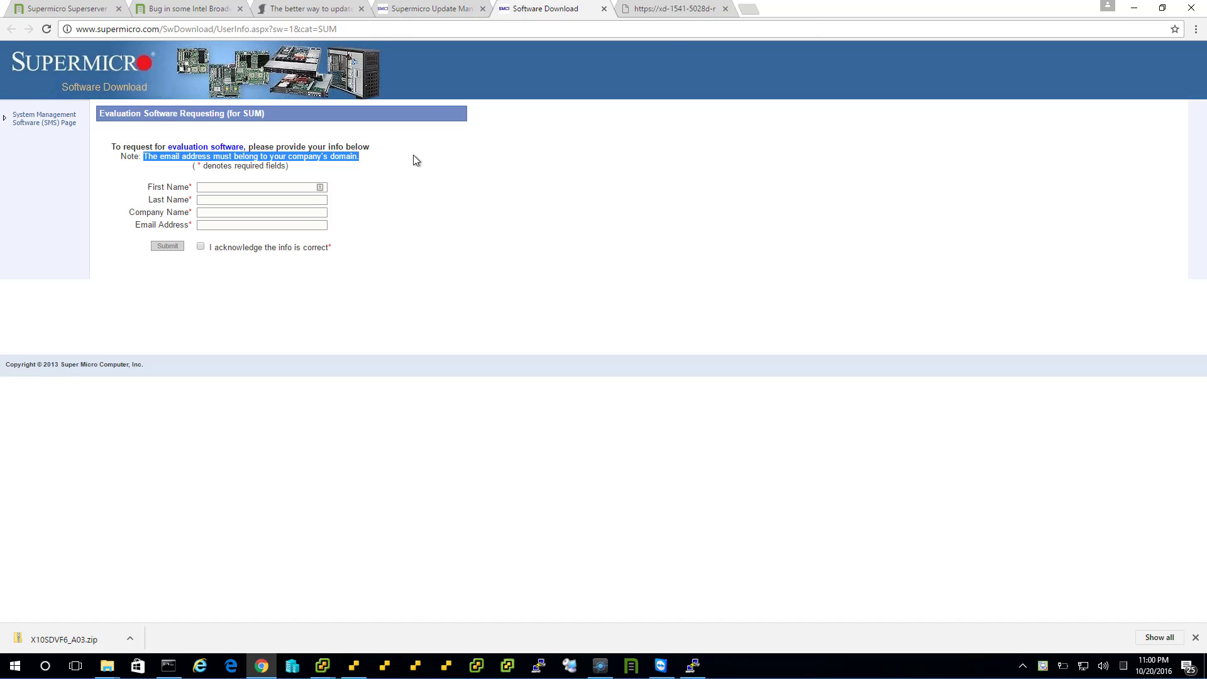
Log in to the xd-1541 BMC, check the summary's BIOS 1.1b, and return to the SUM tab
left_click(685, 11)
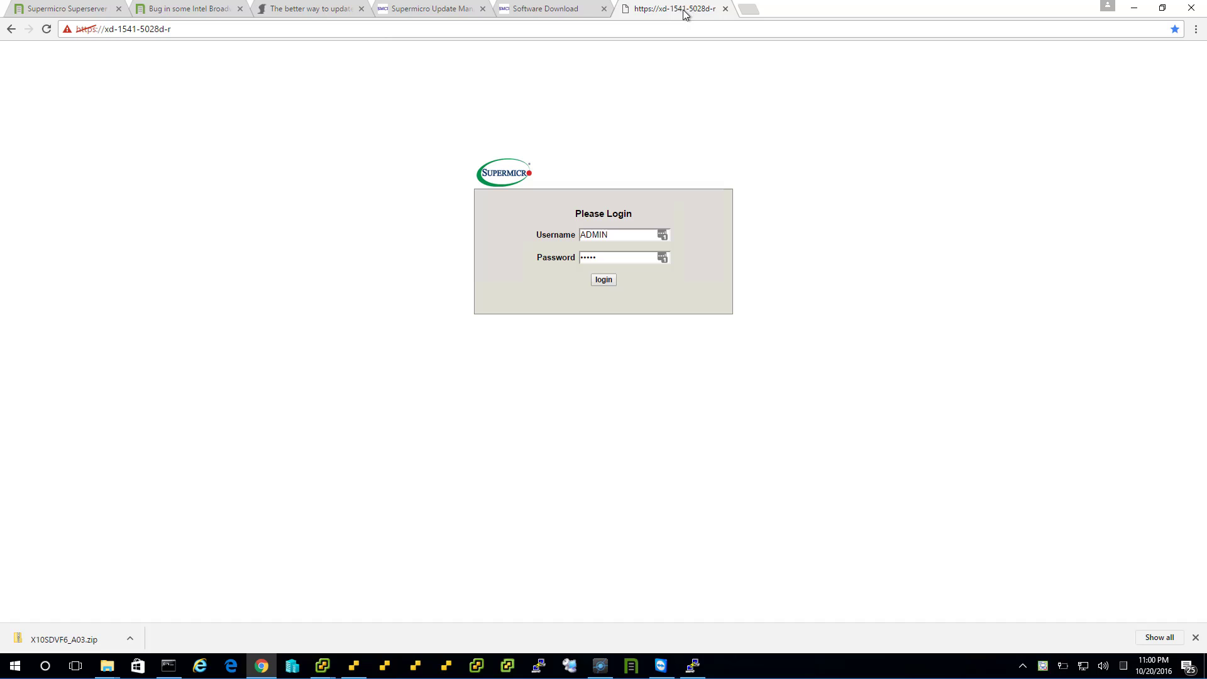
left_click(600, 281)
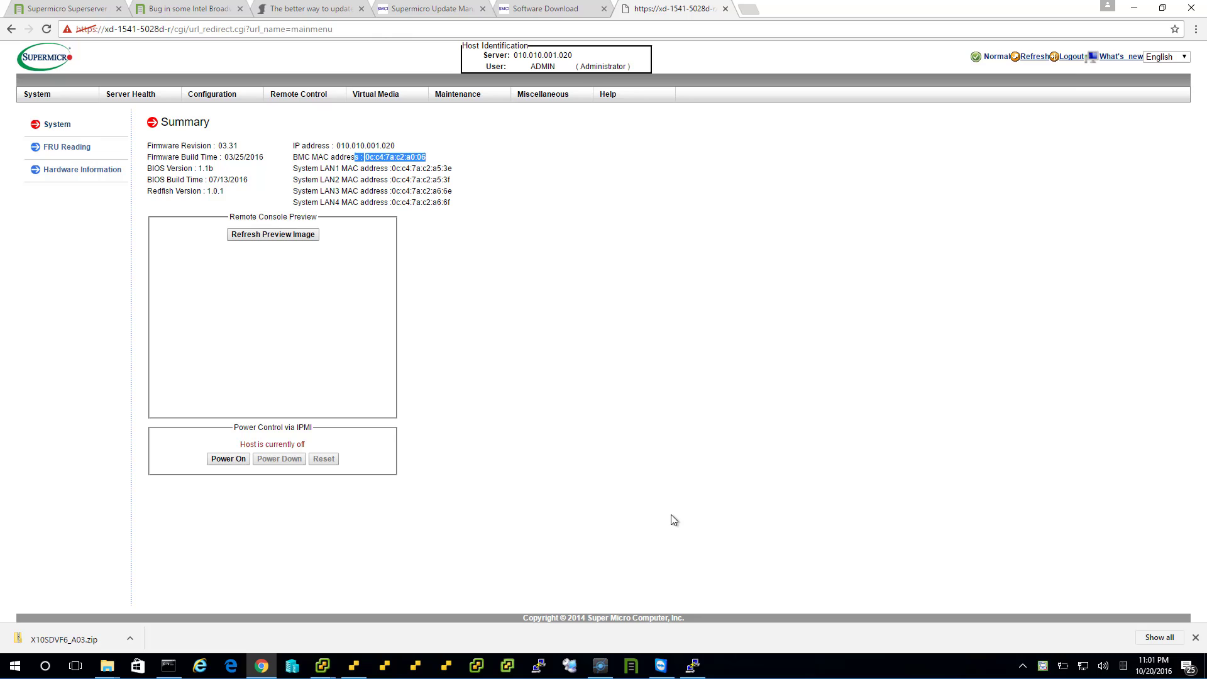
left_click(437, 10)
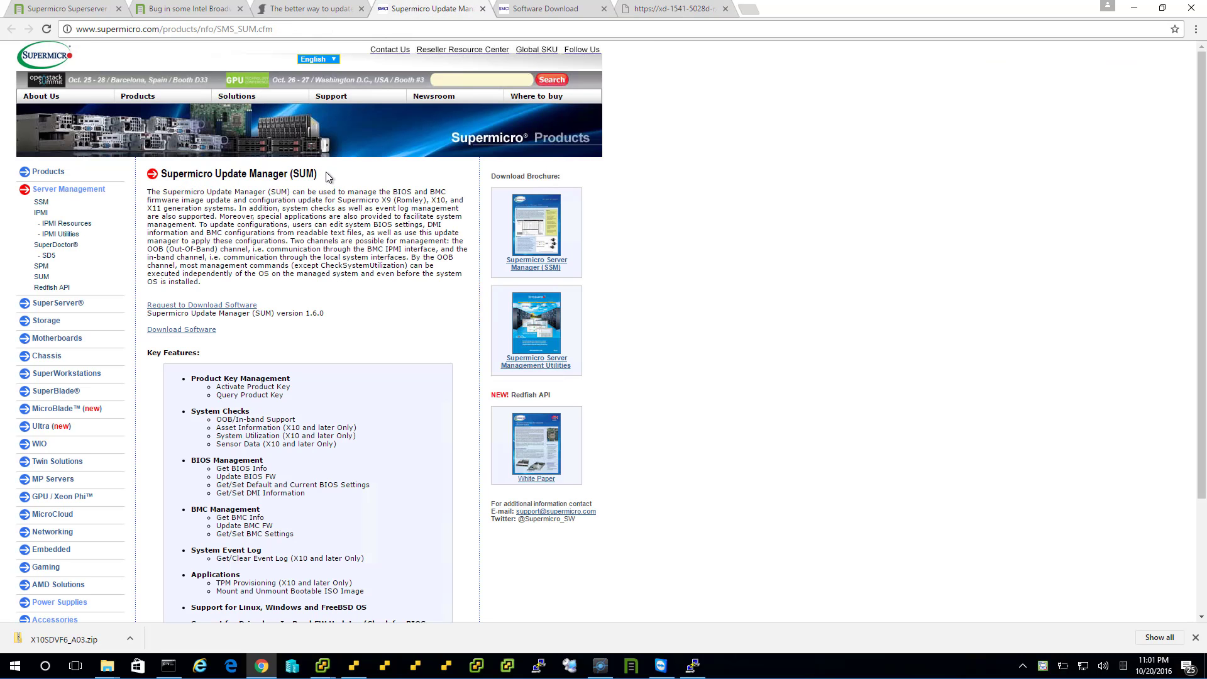
Copy the Supermicro Update Manager (SUM) heading and go to the WiredZone website in a new tab
left_click_drag(328, 178, 163, 174)
key("ctrl+c")
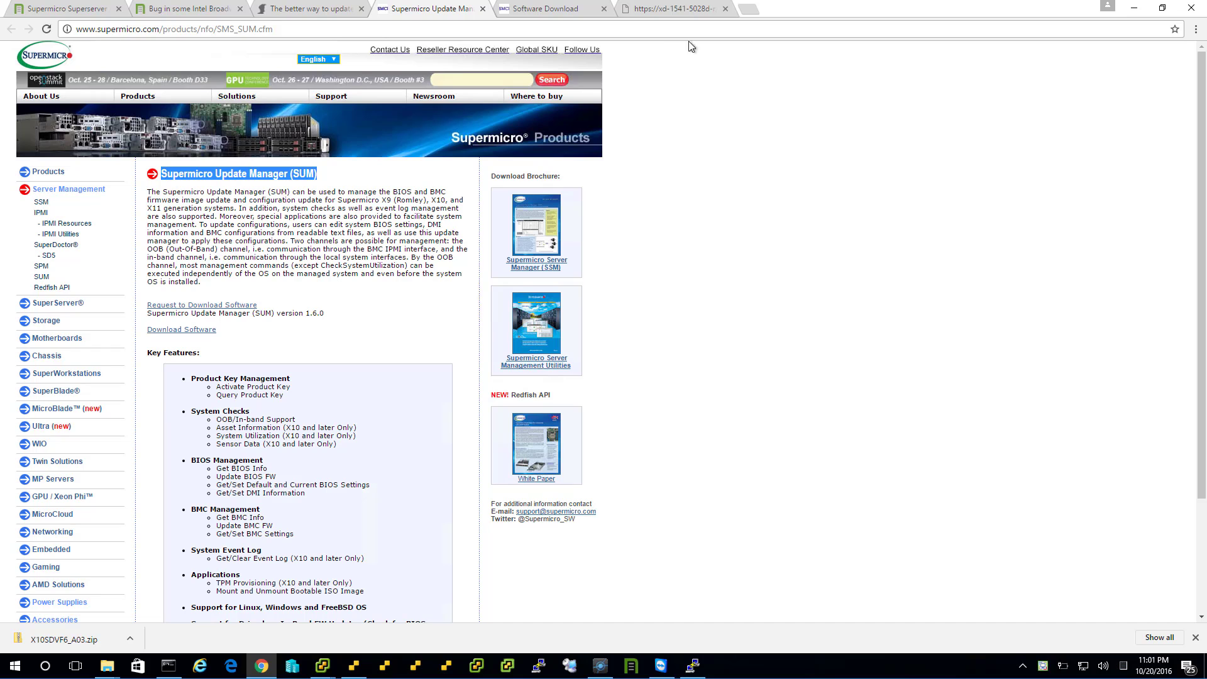
left_click(754, 14)
type("wi")
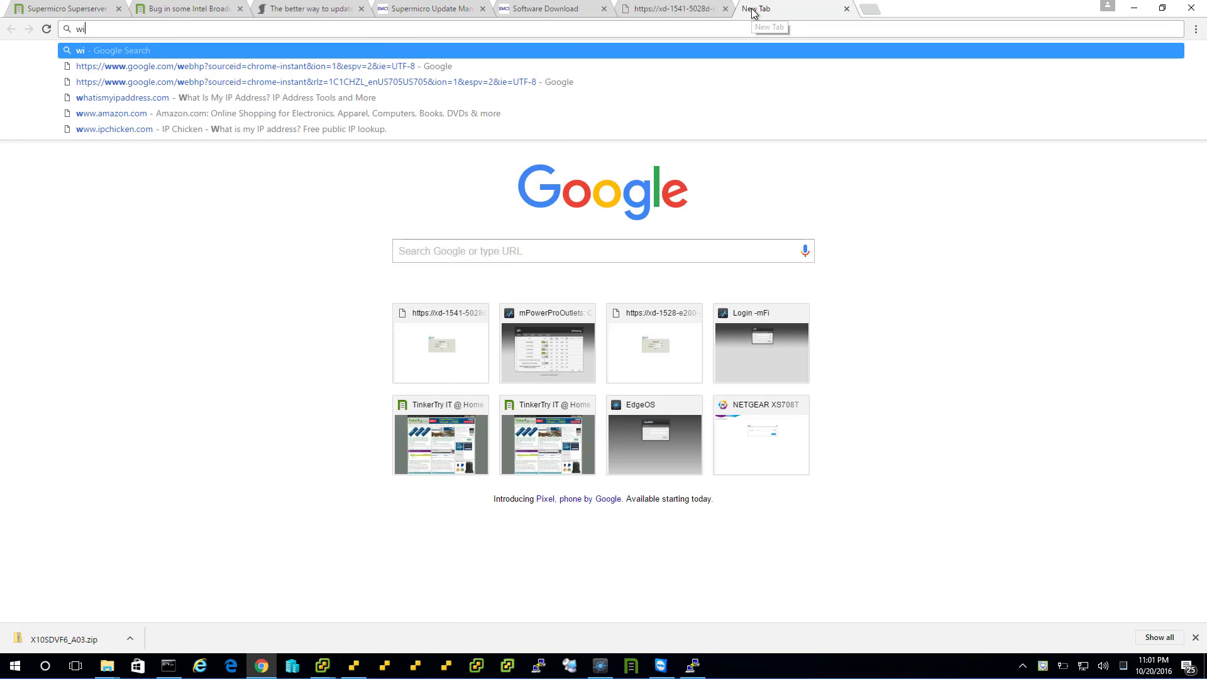
type("redzone")
key("Return")
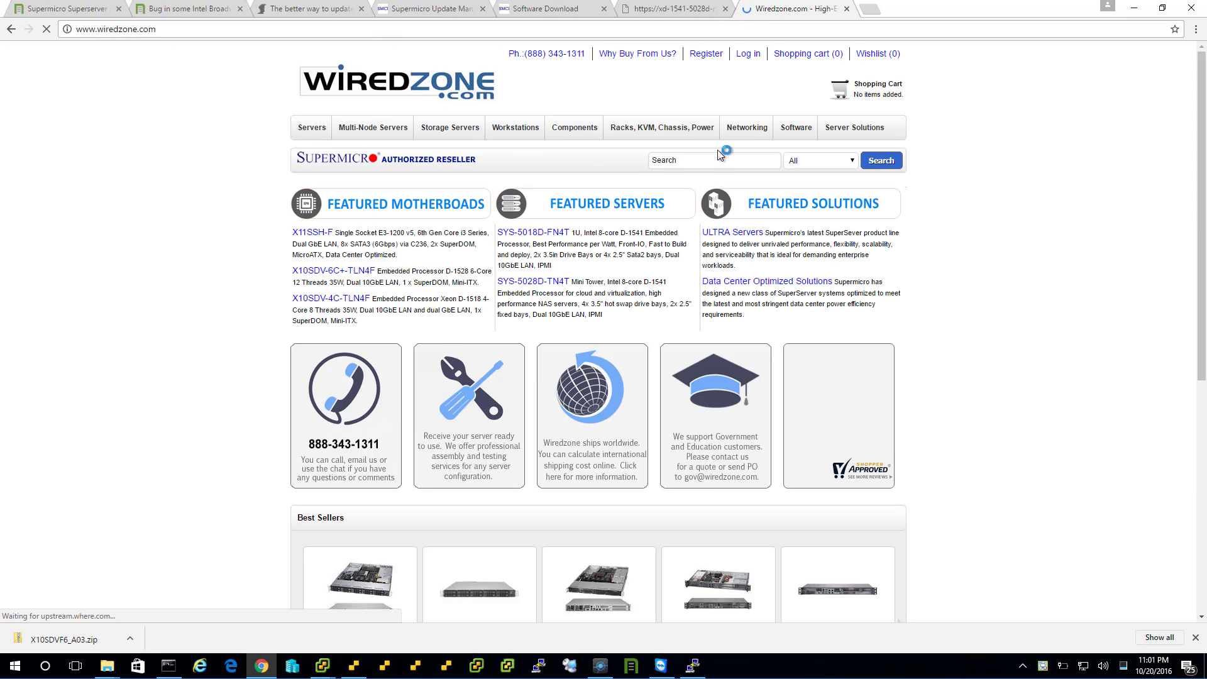
Search WiredZone for Supermicro Update Manager and open the $18.51 SFT-OOB-LIC license product page
left_click(707, 159)
key("ctrl+v")
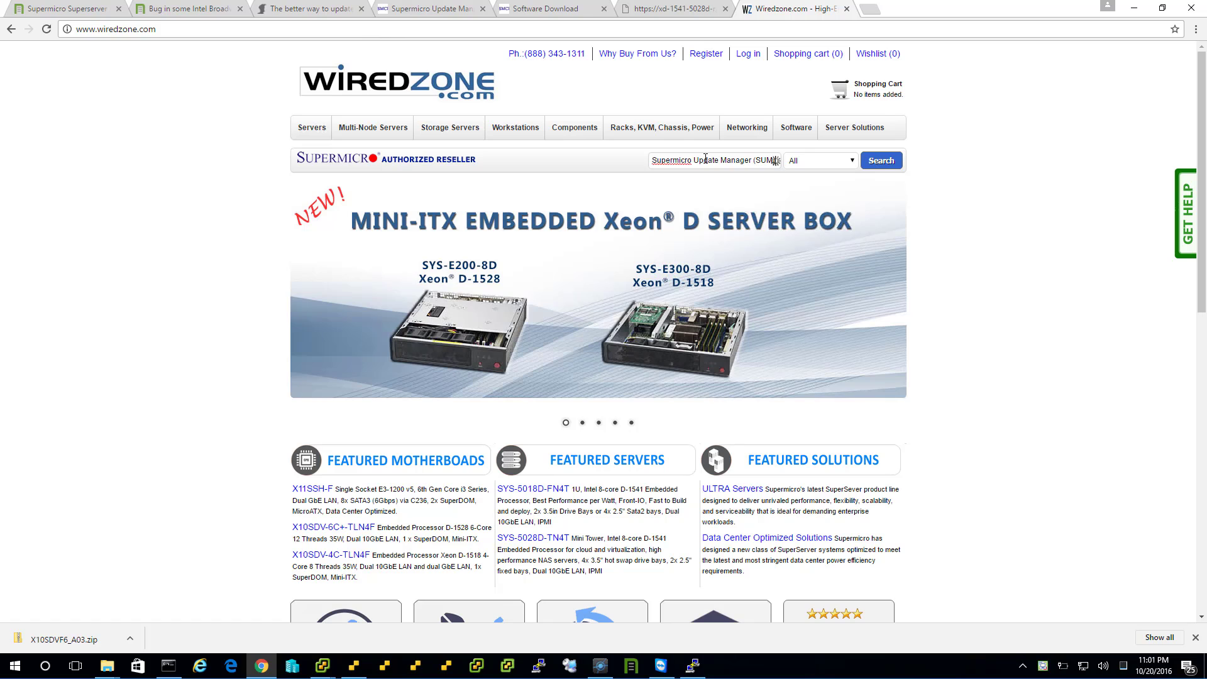
key("BackSpace")
key("BackSpace")
key("BackSpace")
key("BackSpace")
key("BackSpace")
key("BackSpace")
key("Return")
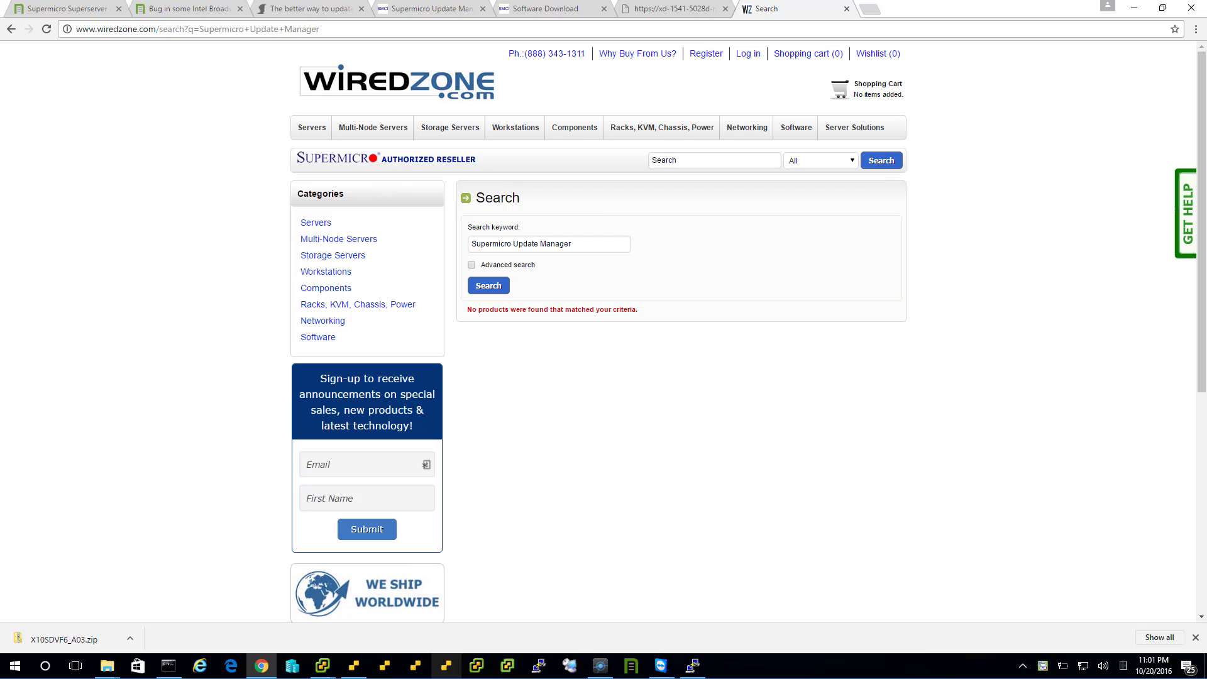
left_click(446, 665)
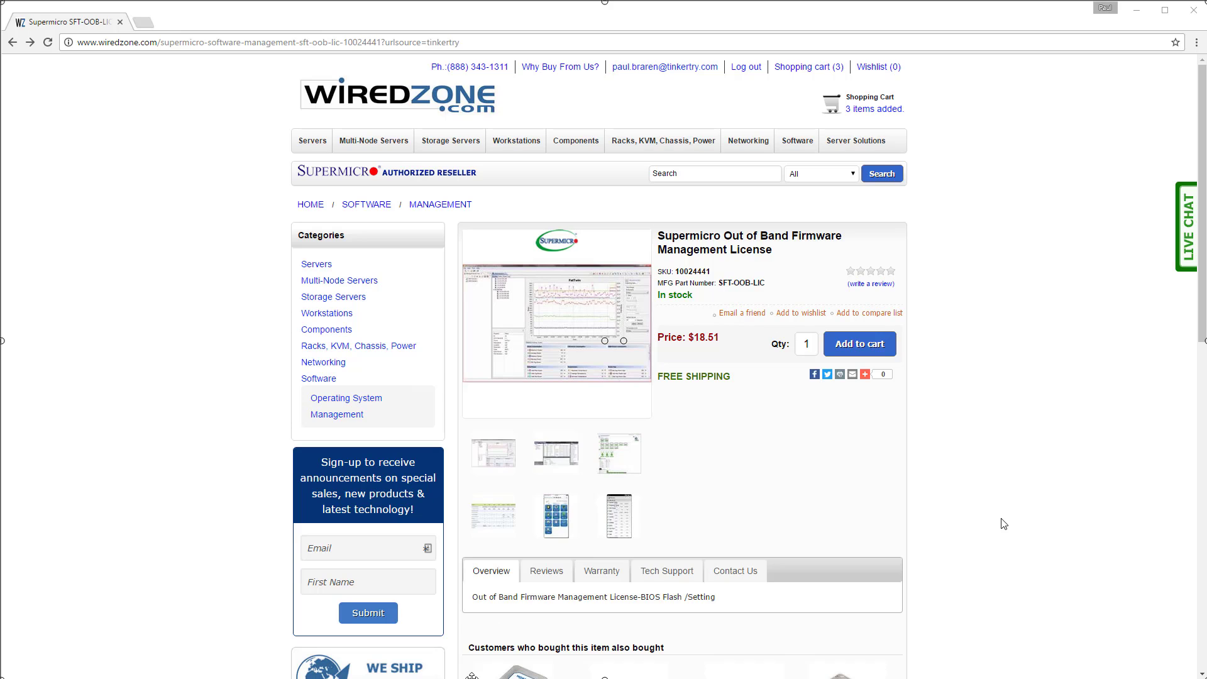
Add the SFT-OOB-LIC license to the WiredZone cart and proceed to checkout
left_click(887, 357)
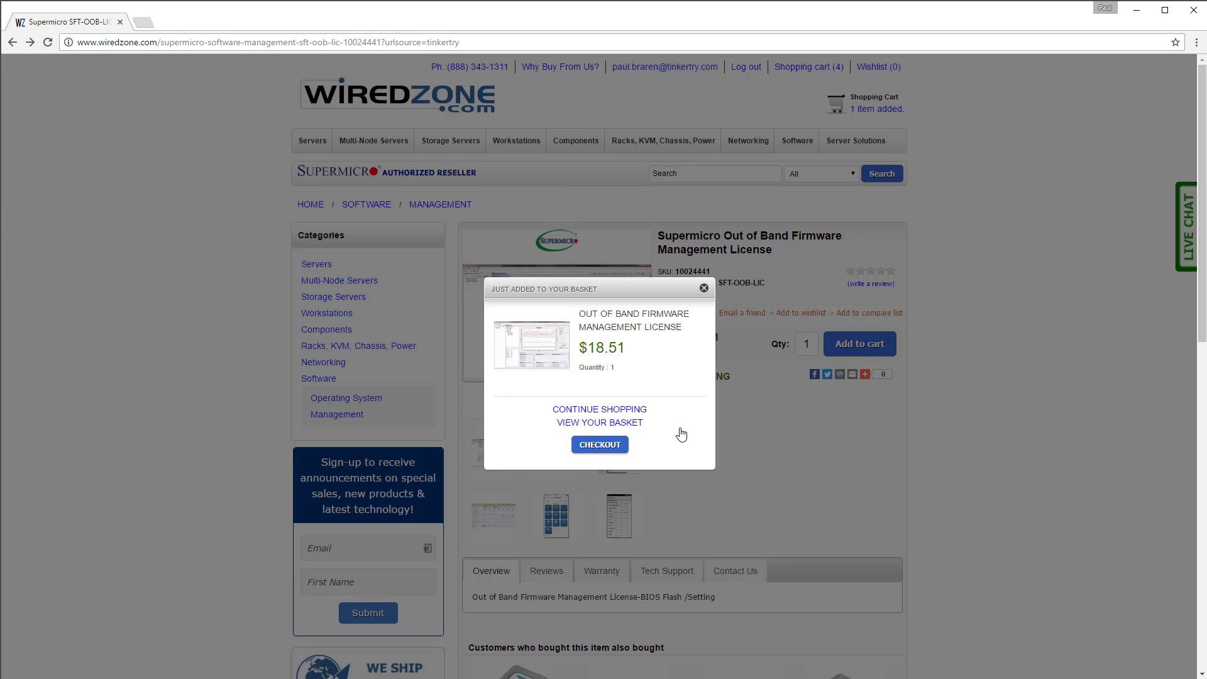
left_click(614, 453)
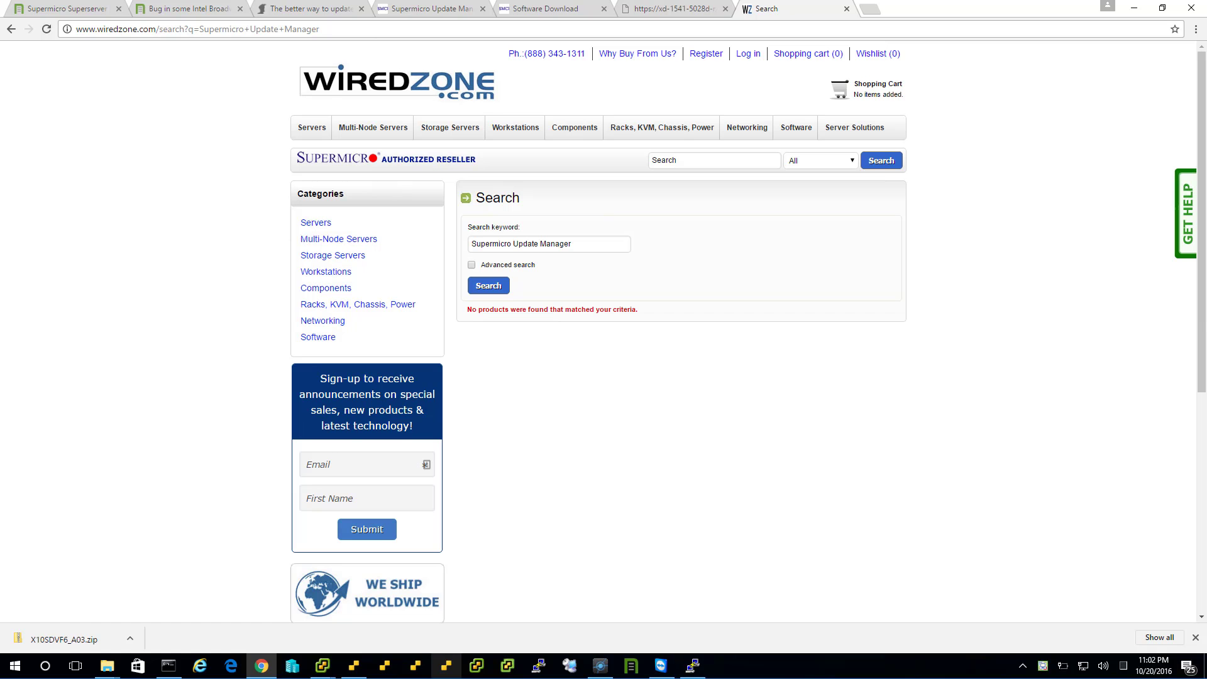
Close the WiredZone, Software Download and SUM tabs, leaving the xd-1541 IPMI tab open
left_click(846, 9)
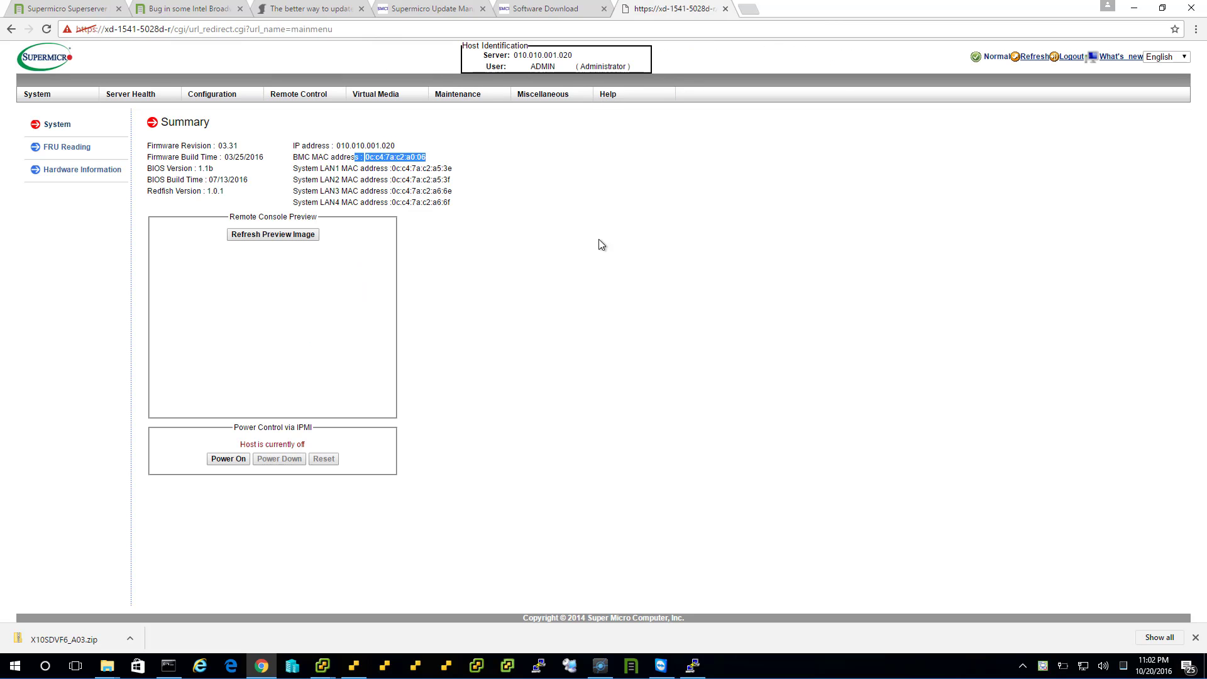
left_click(555, 8)
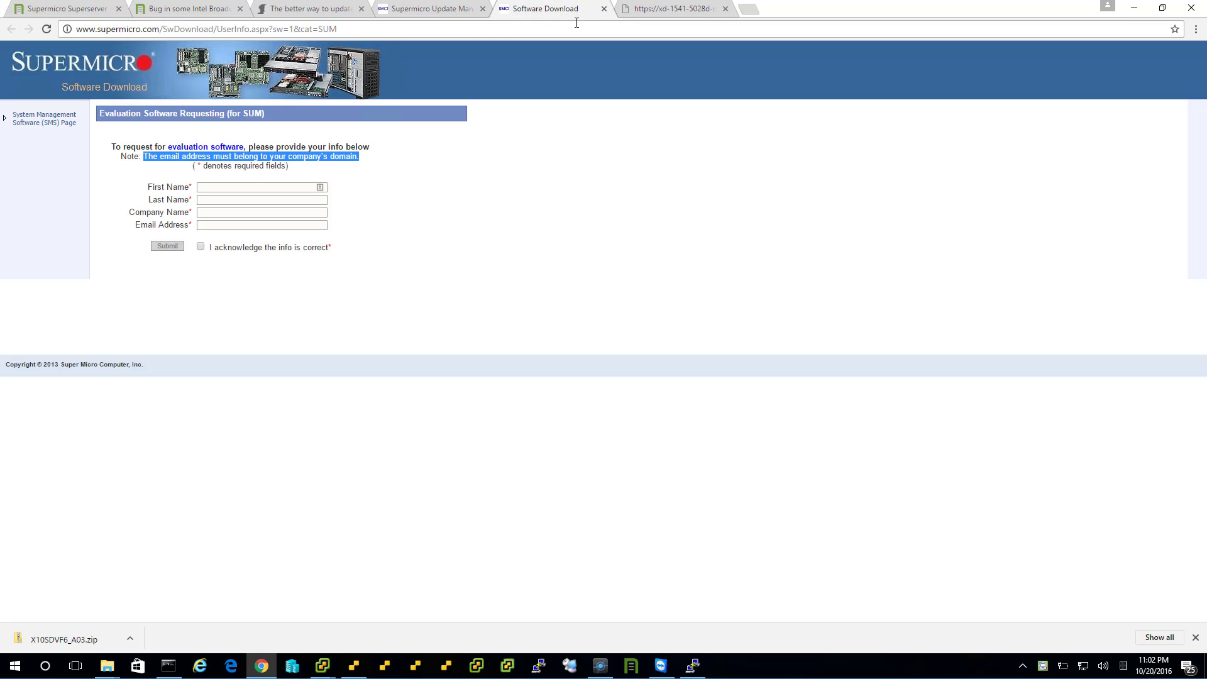
left_click(605, 8)
left_click(463, 11)
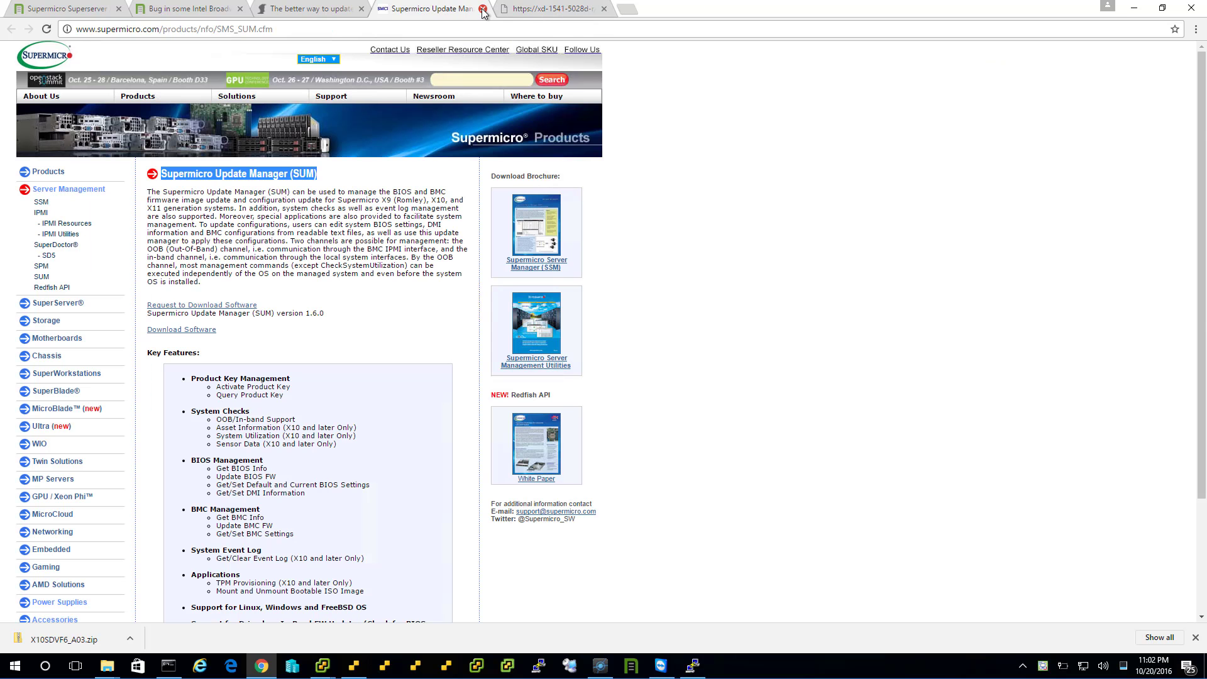
left_click(482, 9)
left_click(289, 9)
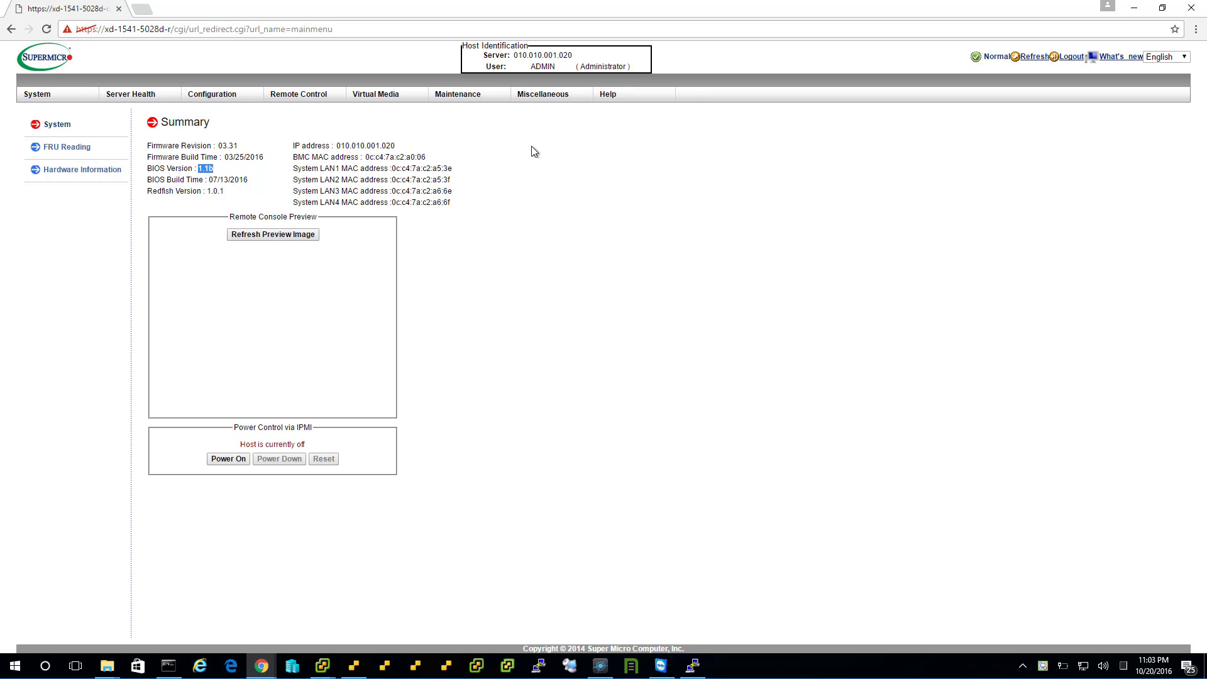
Open Maintenance > BIOS Update and follow the notice's license link to the Activate License page
mouse_move(467, 99)
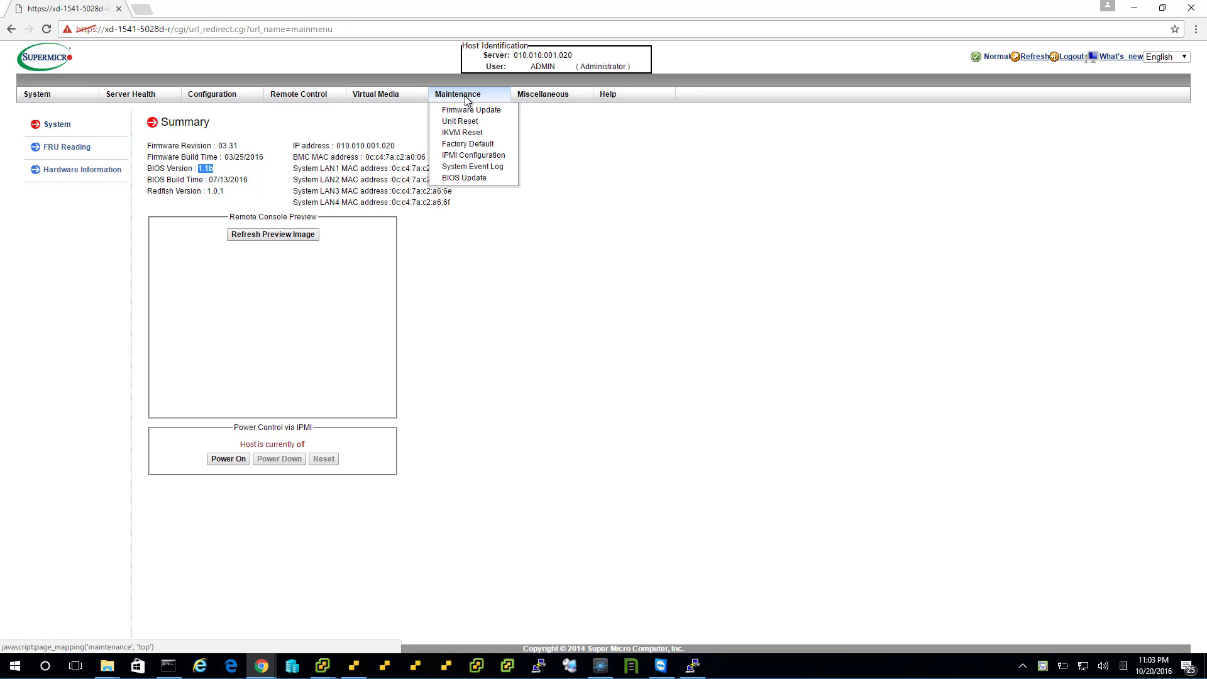
left_click(484, 176)
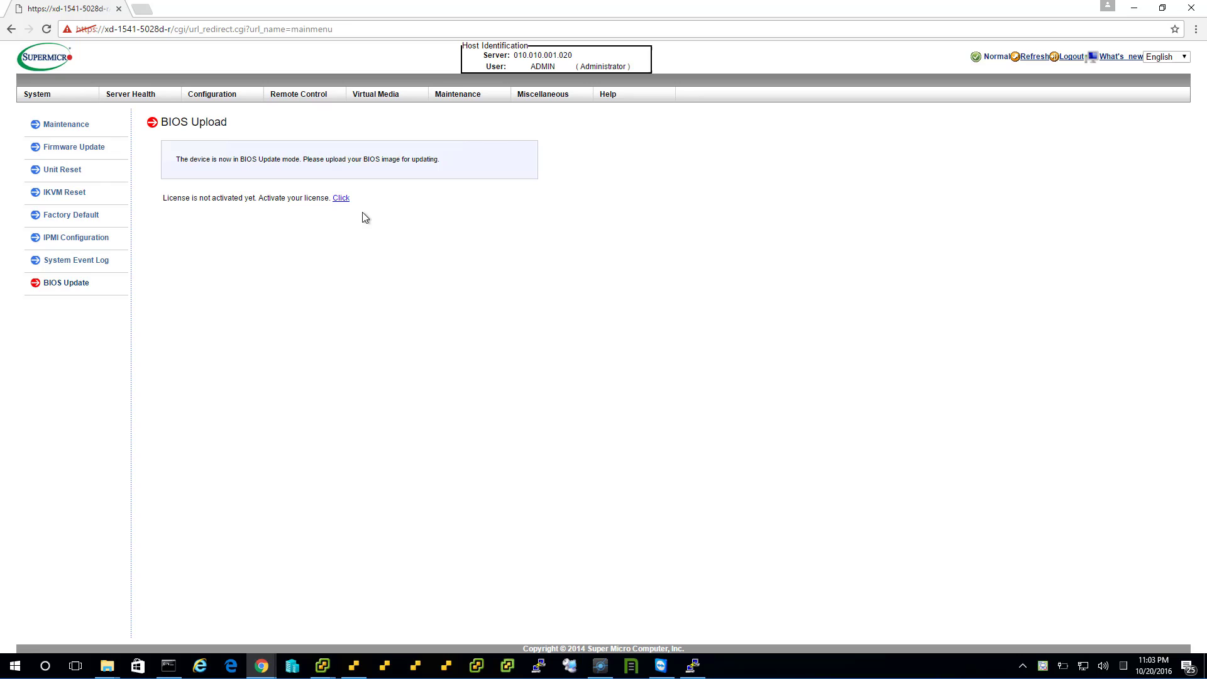
left_click(340, 199)
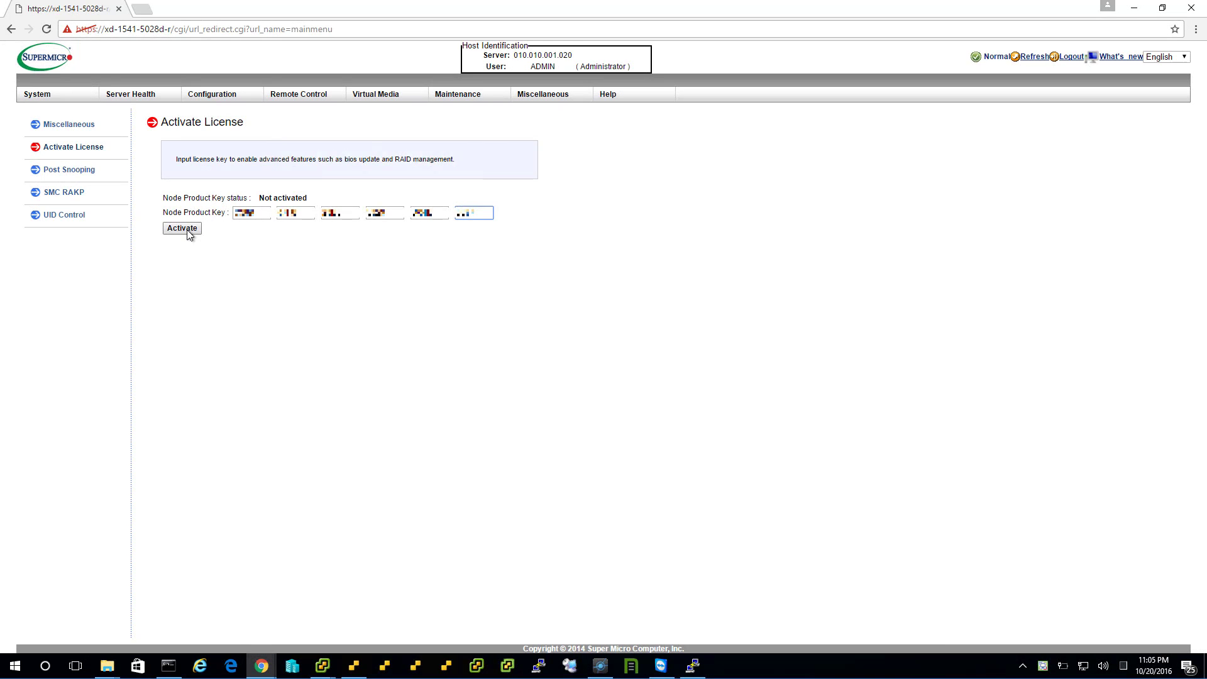
Activate the entered node product key, then return to Maintenance > BIOS Update
left_click(187, 228)
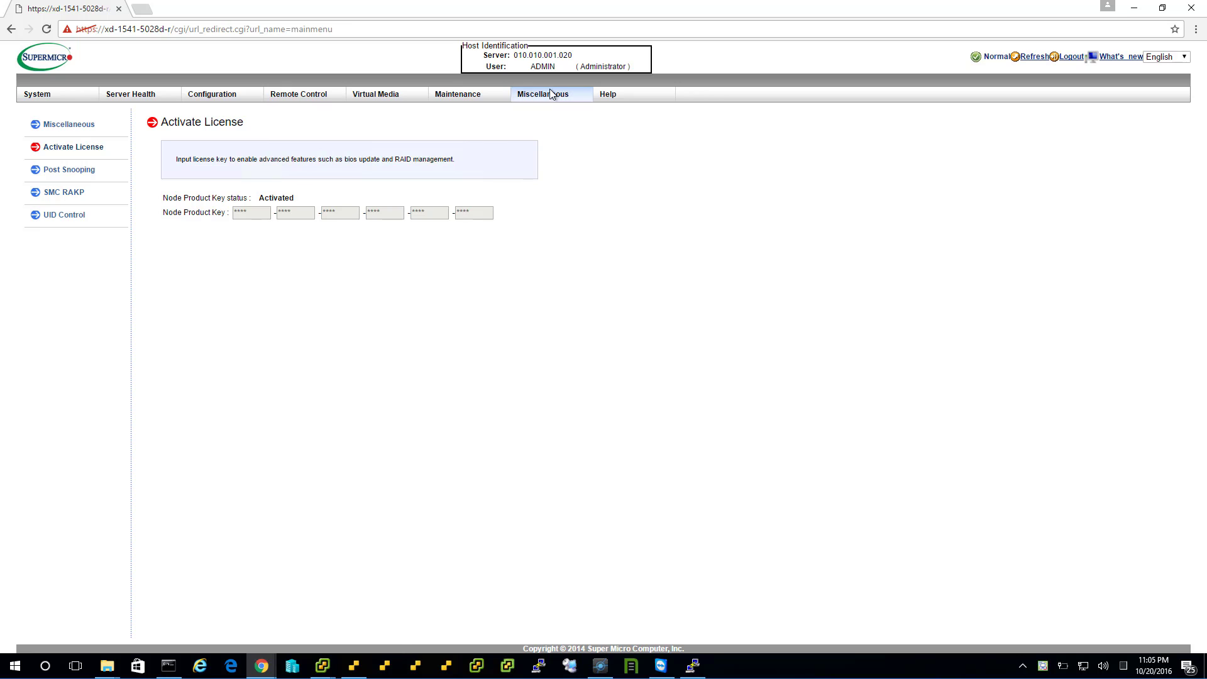
mouse_move(550, 94)
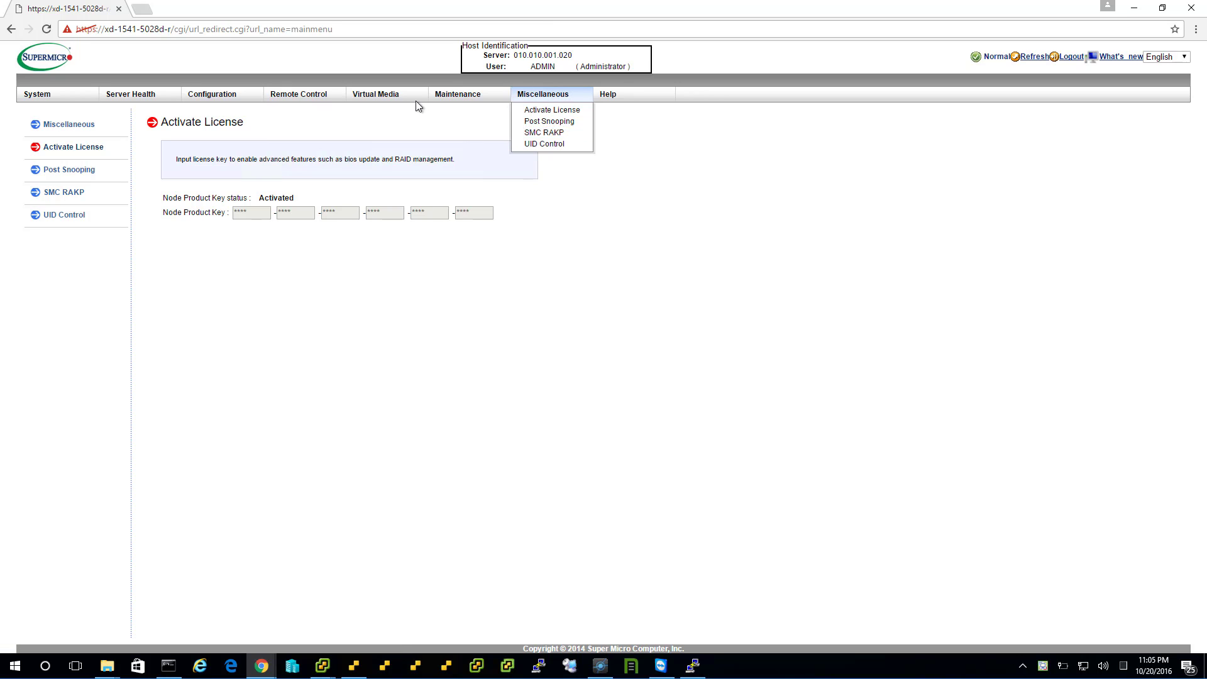
mouse_move(455, 101)
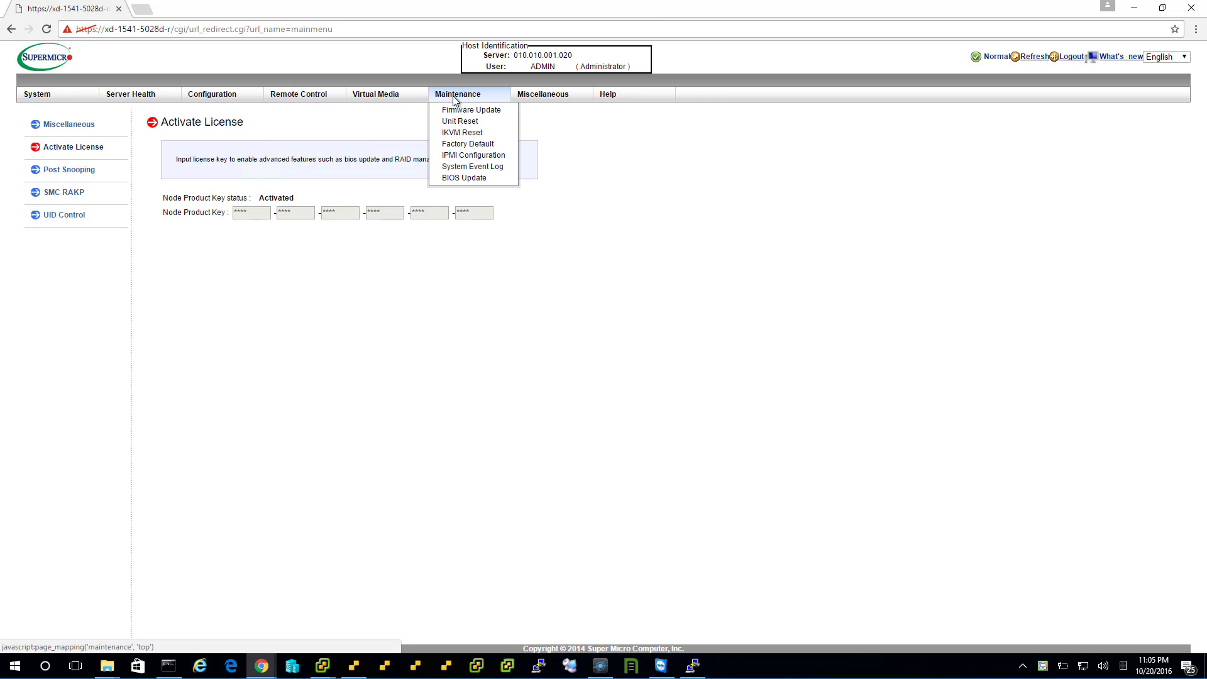
left_click(469, 176)
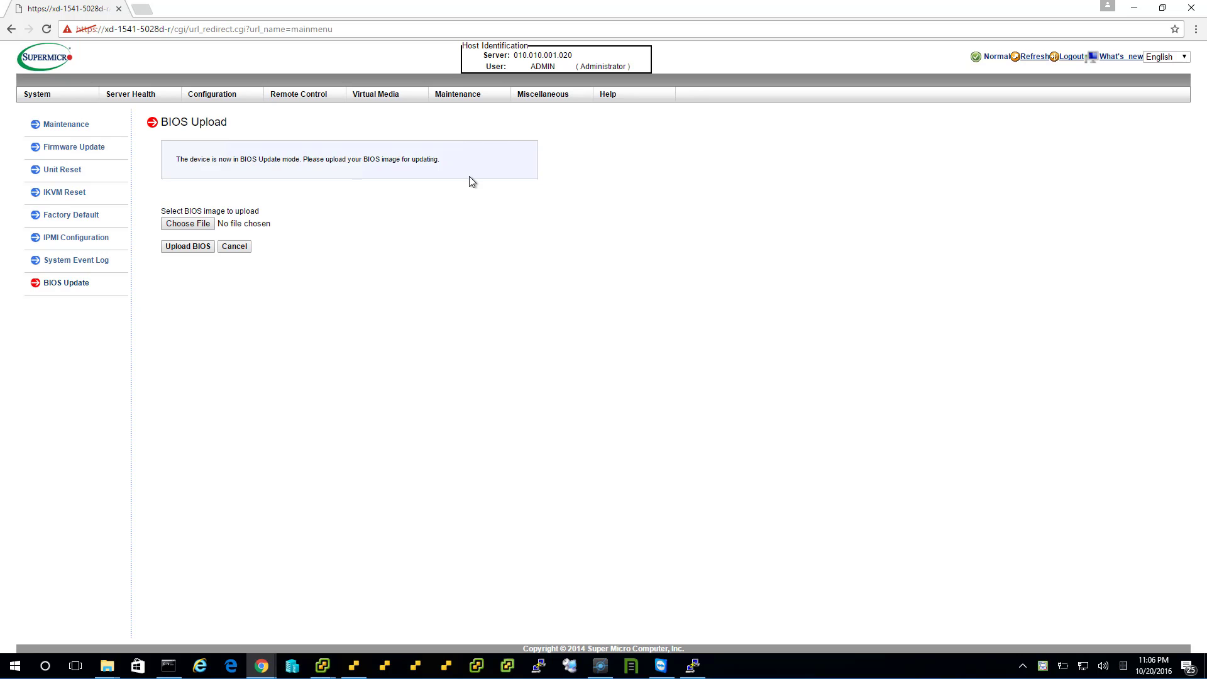
Pick X10SDVF6.A03 from the Downloads X10SDVF6_A03 folder as the BIOS image to upload
left_click(193, 224)
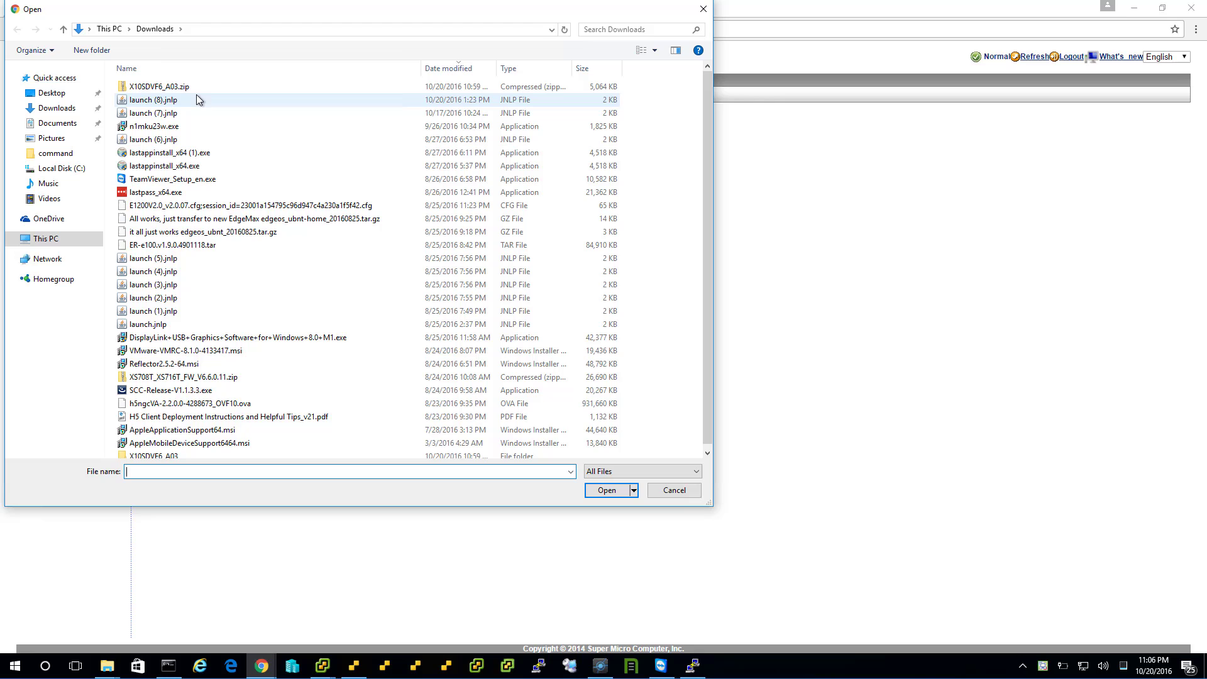
left_click(158, 456)
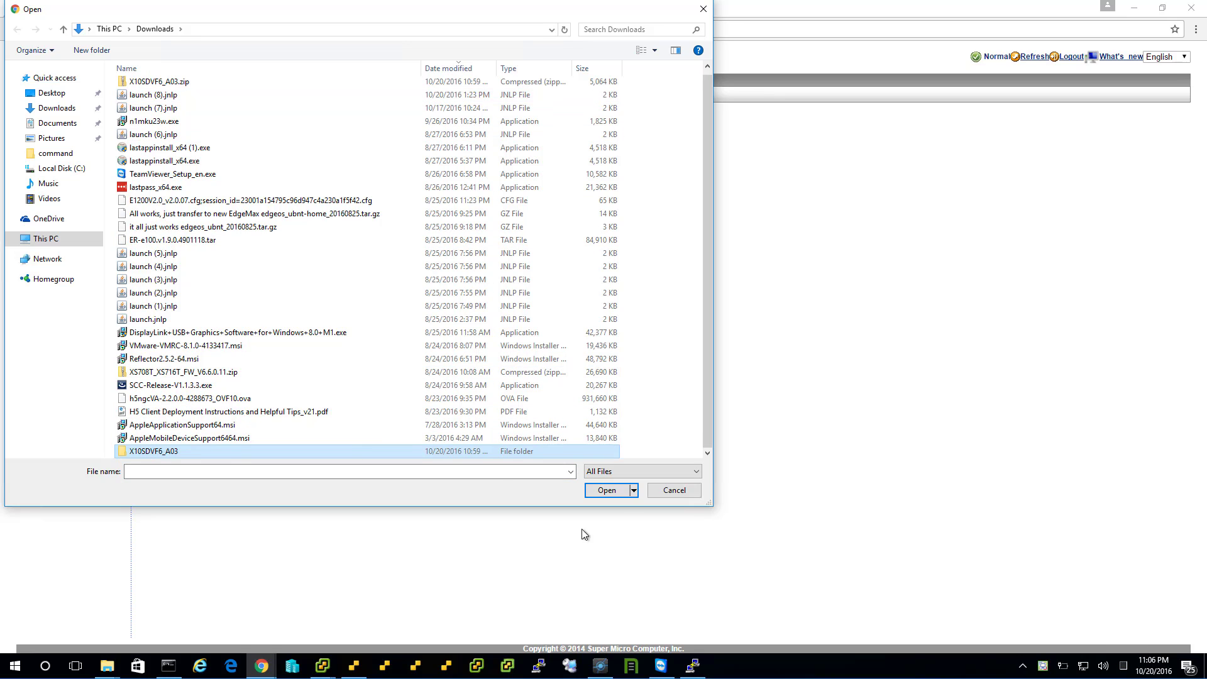
double_click(457, 452)
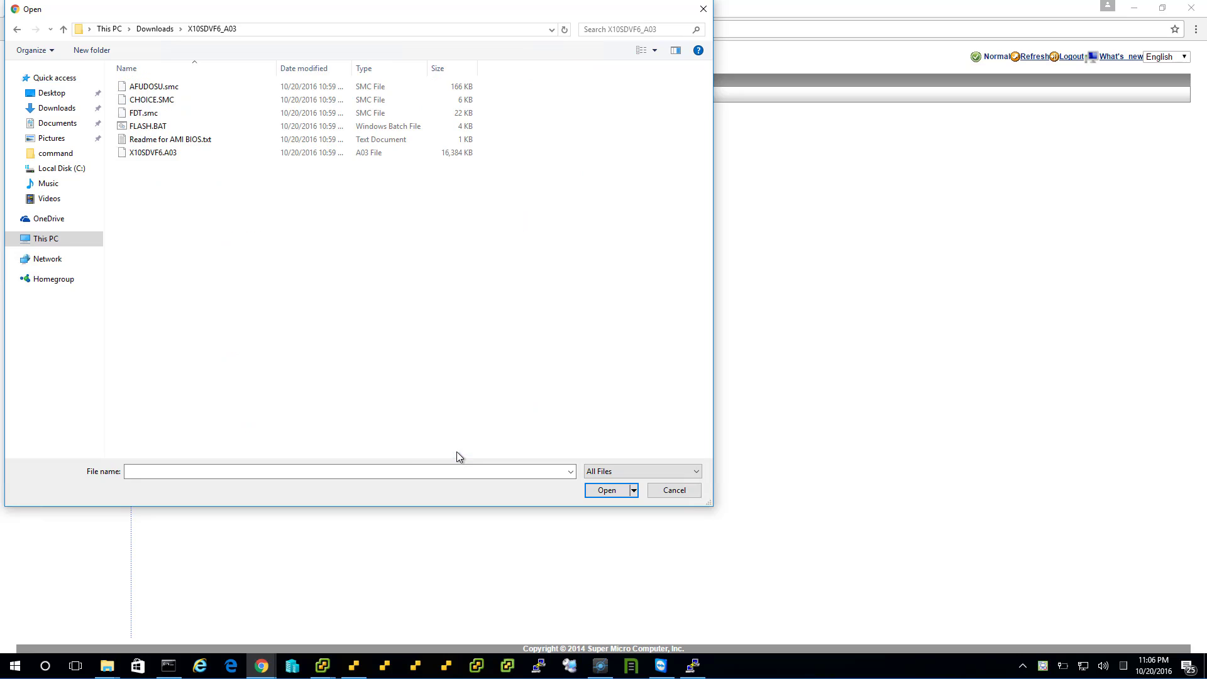
left_click(178, 154)
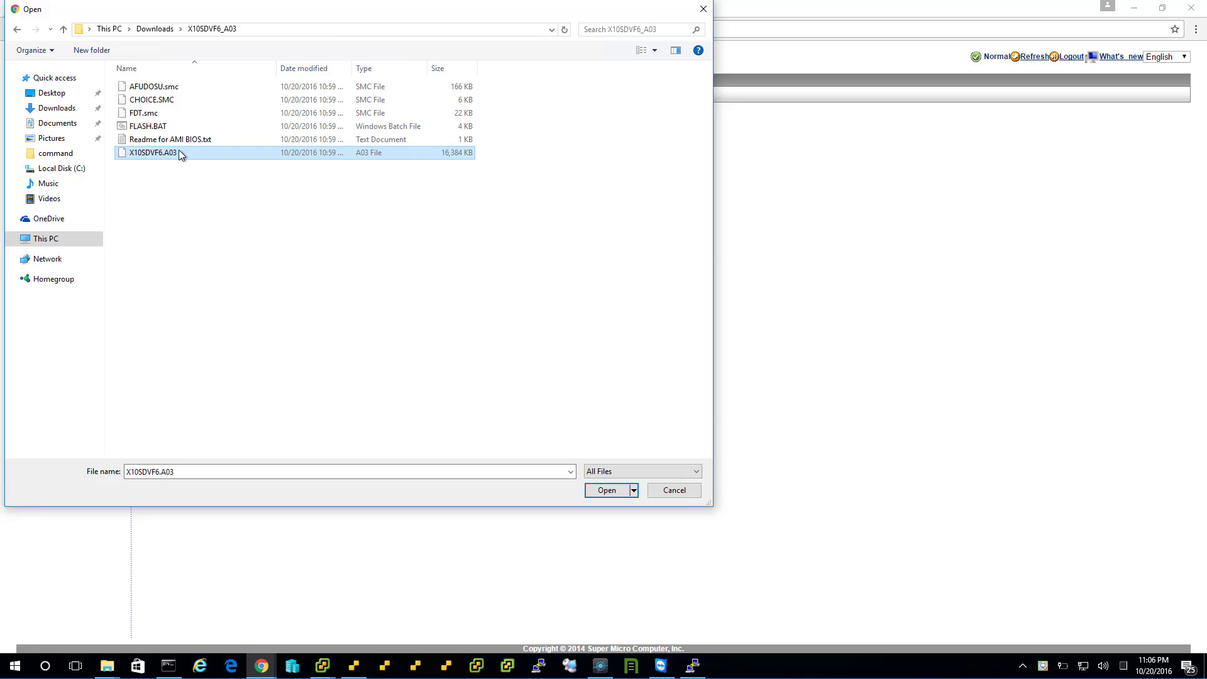
double_click(179, 153)
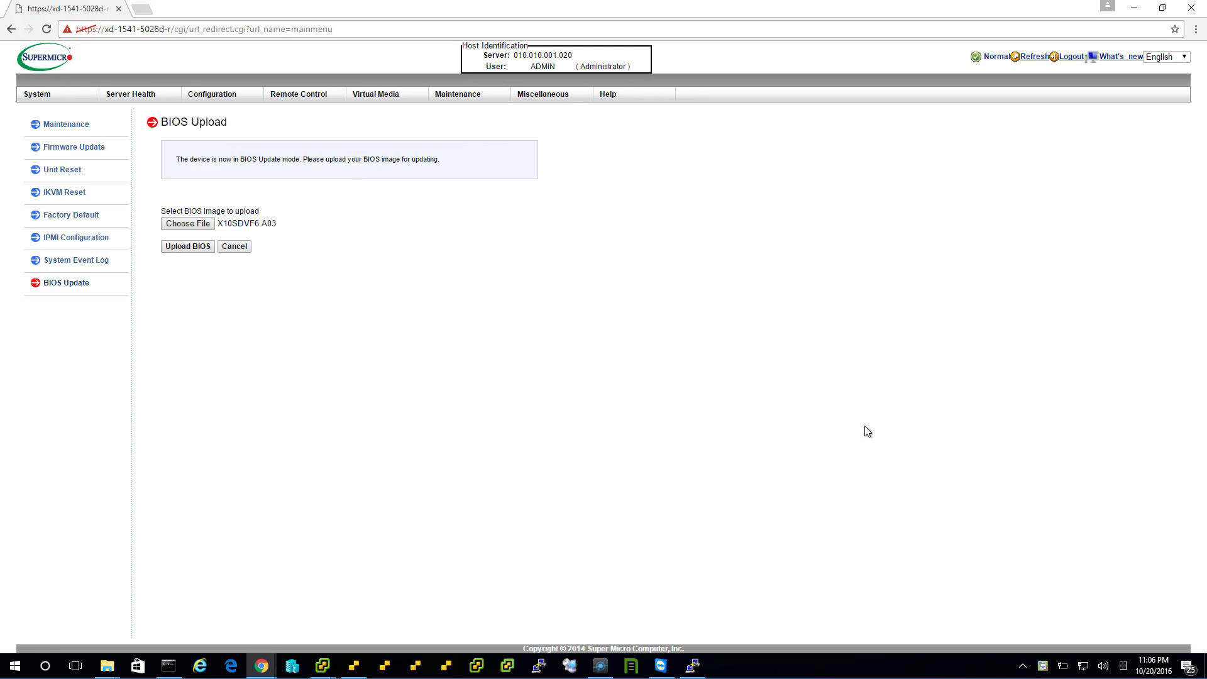
Snap the IPMI browser to the left half, hide the blog window, and dismiss the vSphere dialogs
key("super+Left")
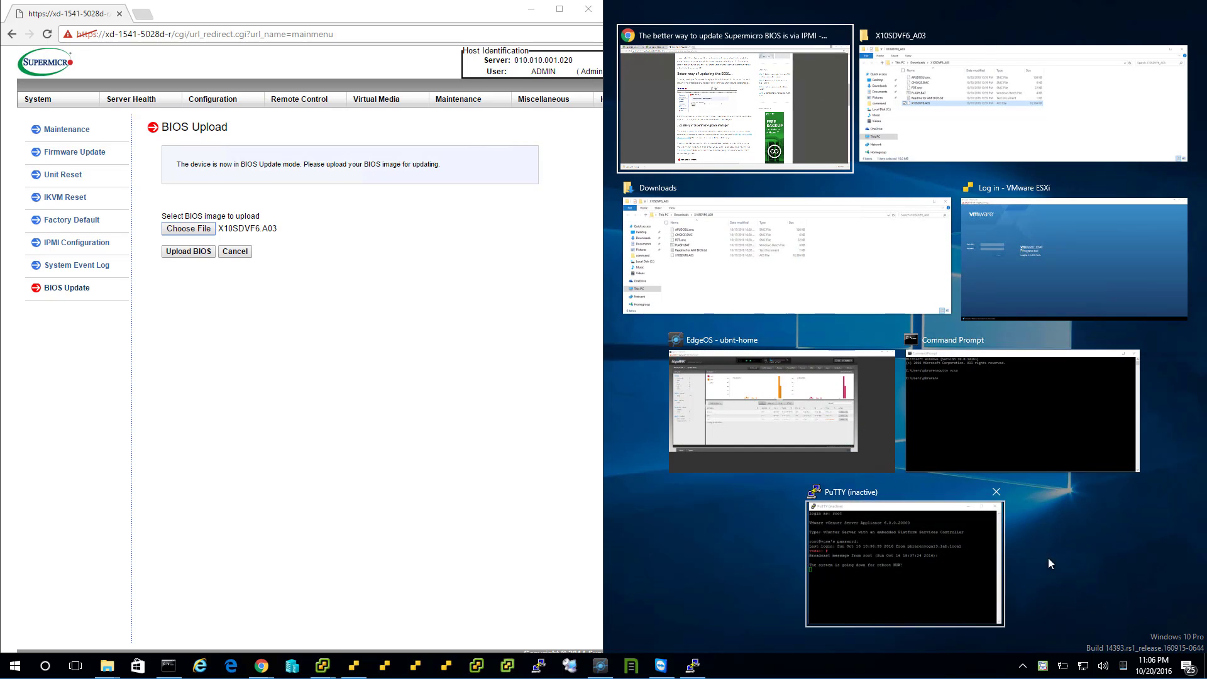
left_click(717, 572)
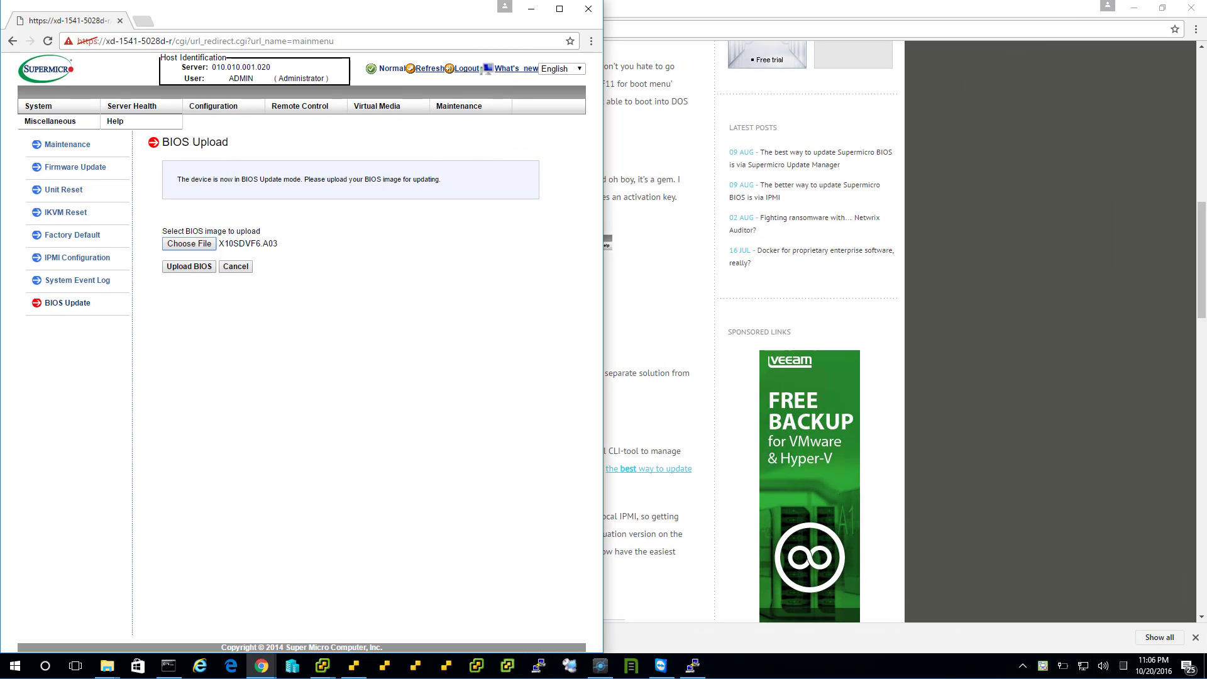
left_click(1134, 9)
left_click(1134, 9)
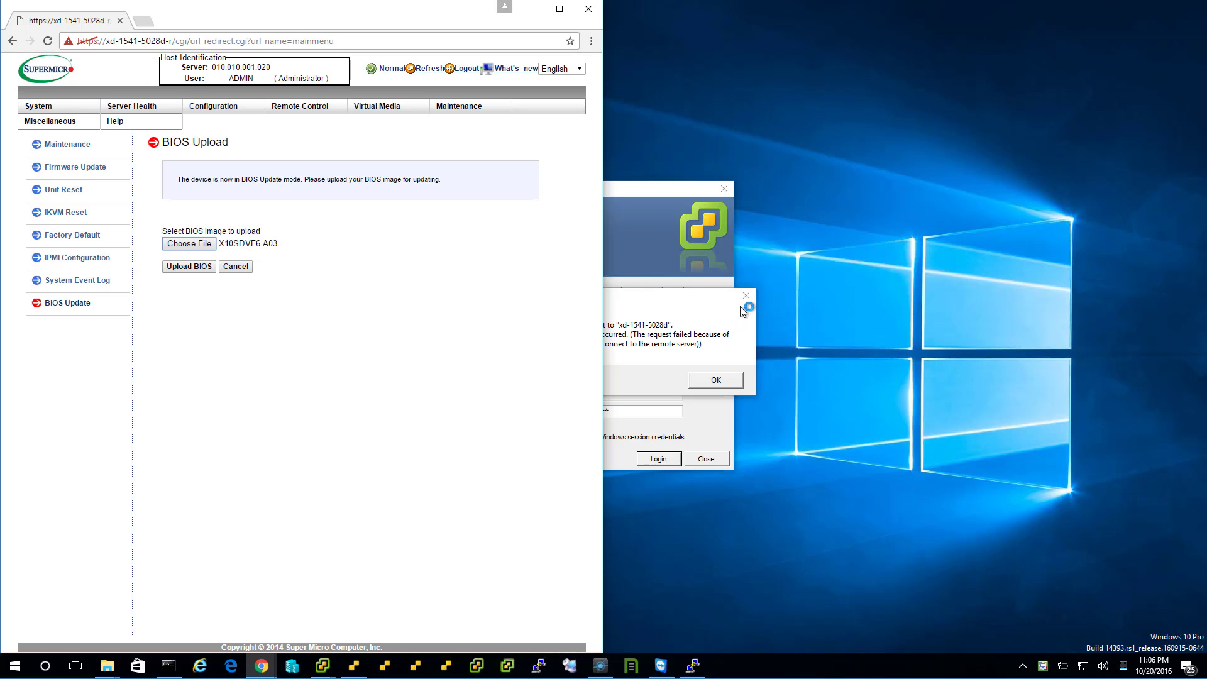
left_click(729, 330)
key("Return")
left_click(724, 189)
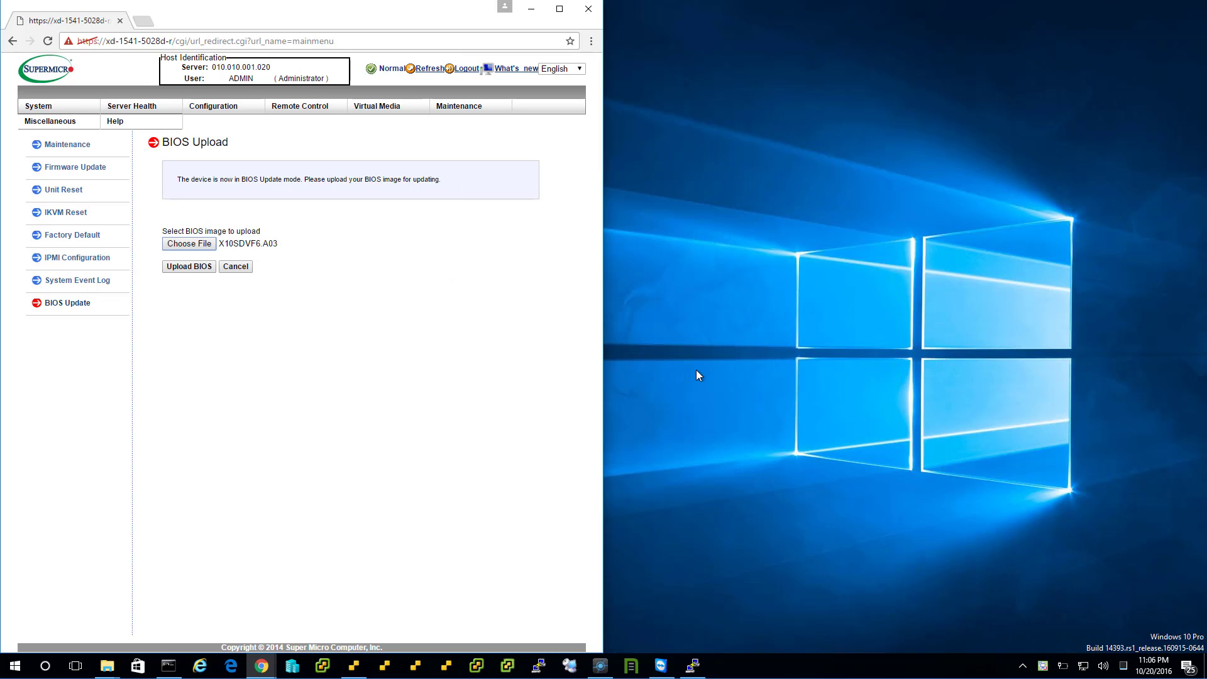
Show the Ethernet adapter's live throughput graph in Task Manager's Performance view
key("ctrl+shift+Escape")
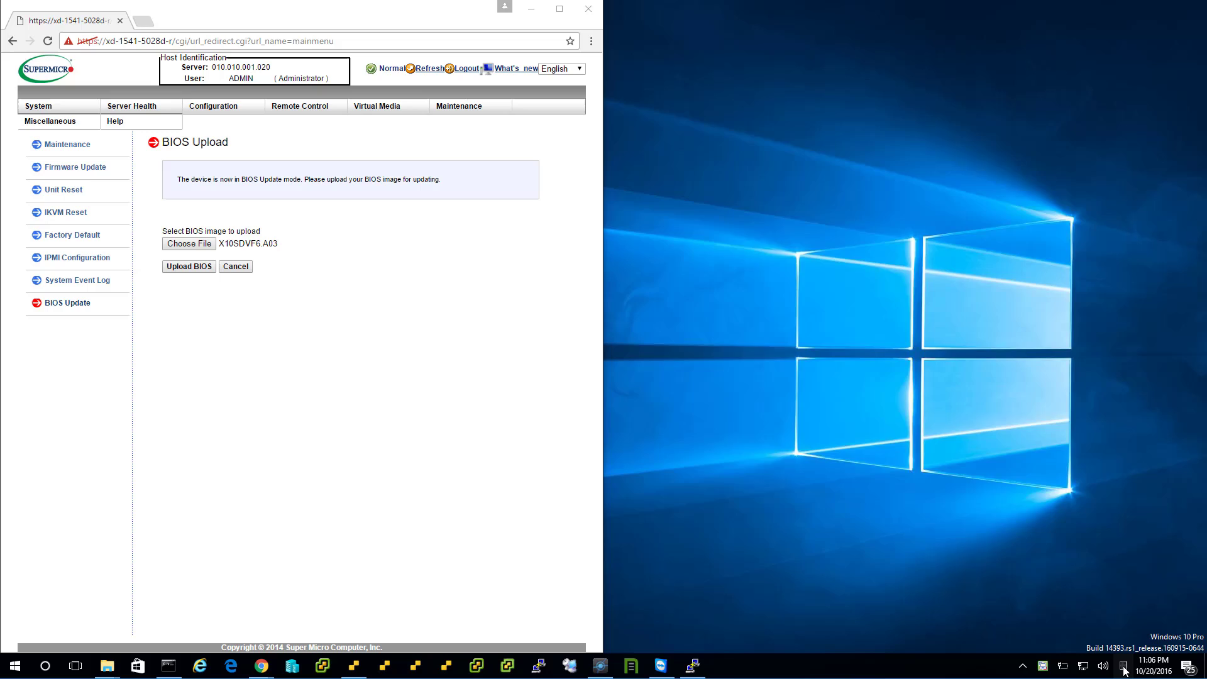
left_click(736, 163)
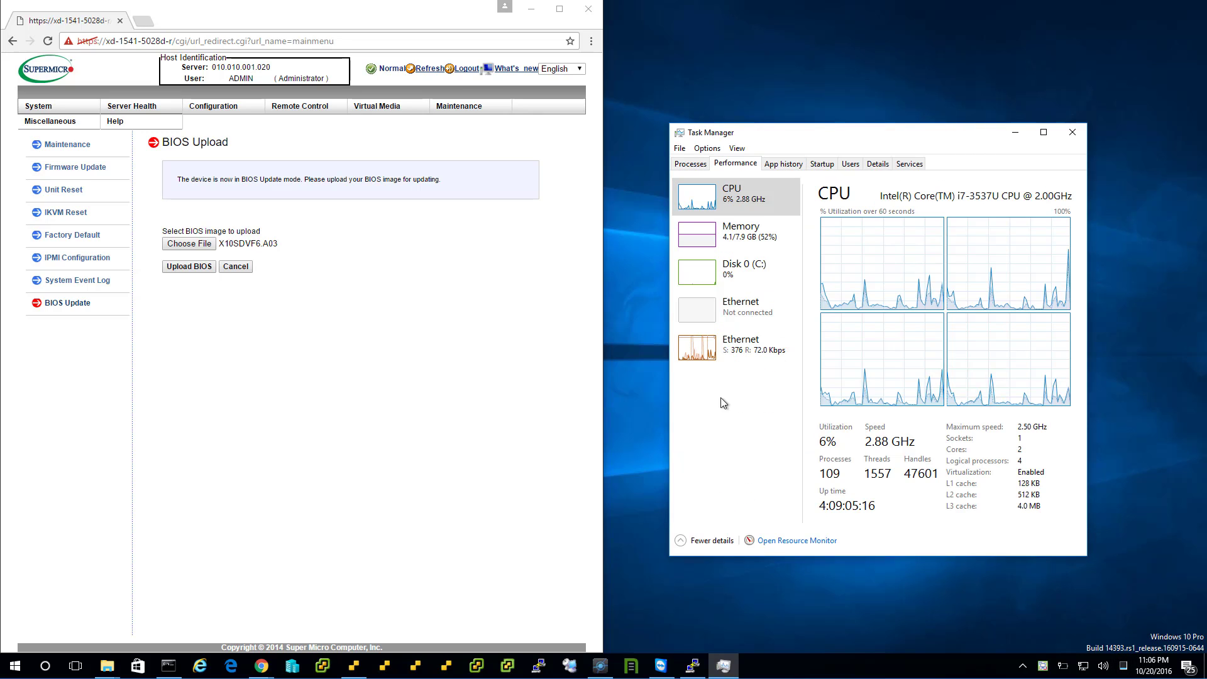
left_click(735, 347)
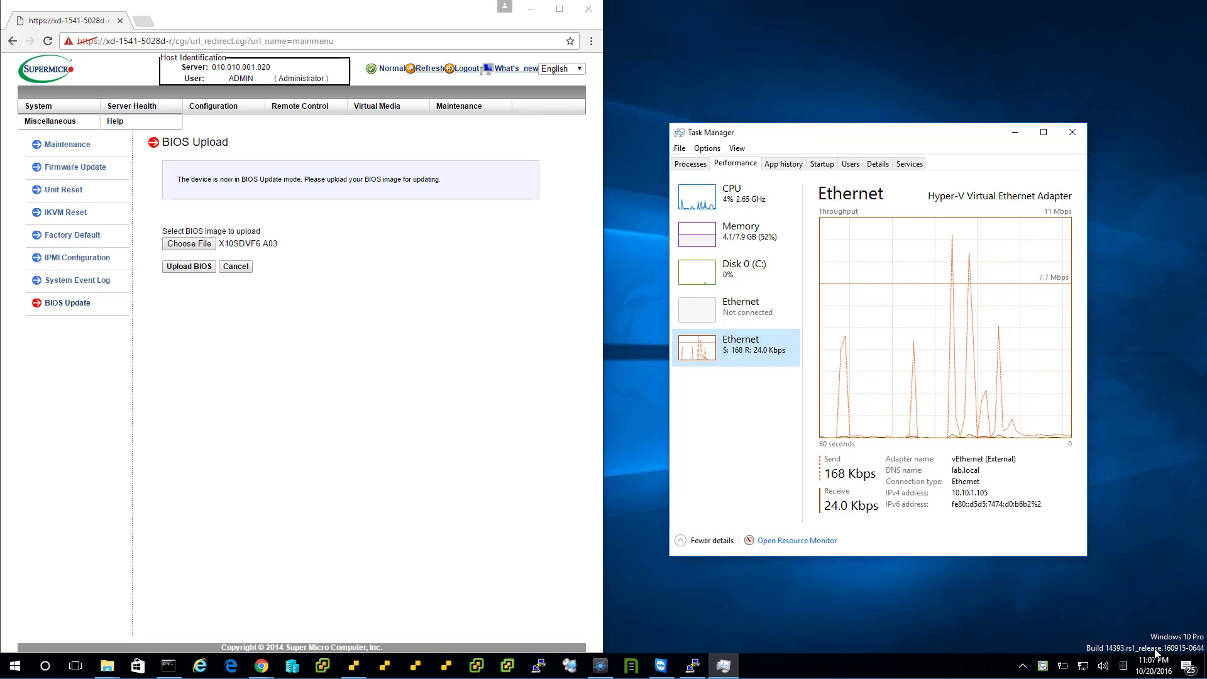
Upload the chosen image so BIOS_FW shows existing Rev 1.1b and new Rev 1.1c
left_click(197, 269)
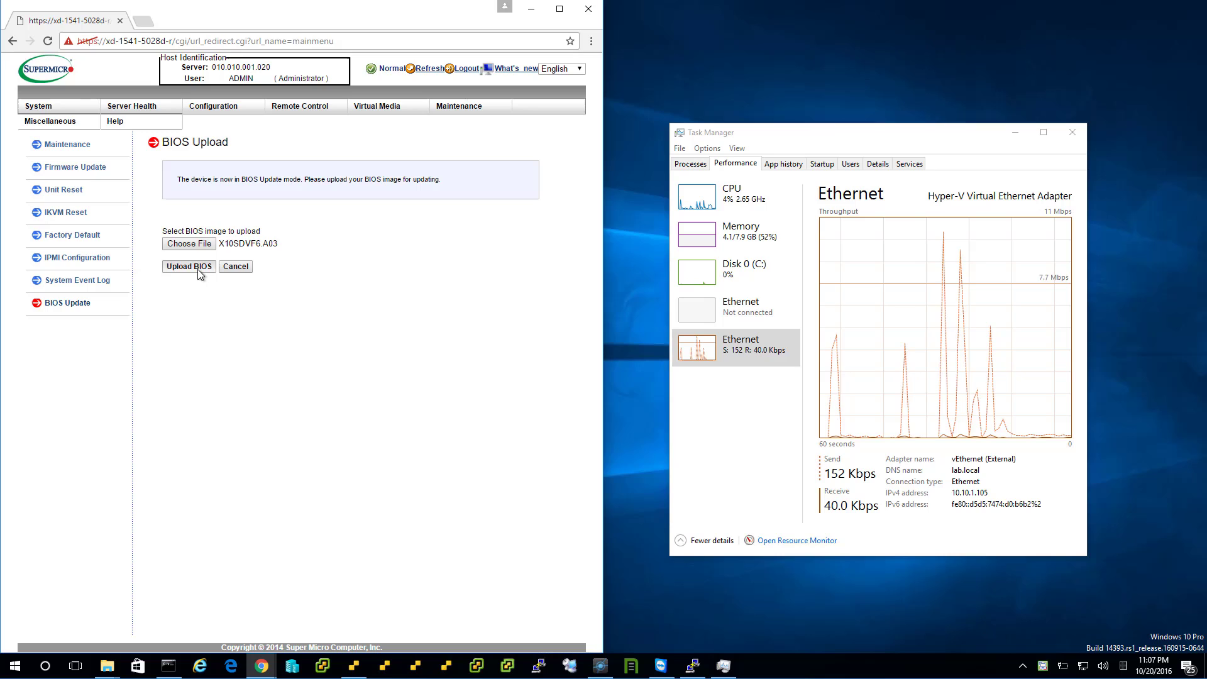
left_click(197, 268)
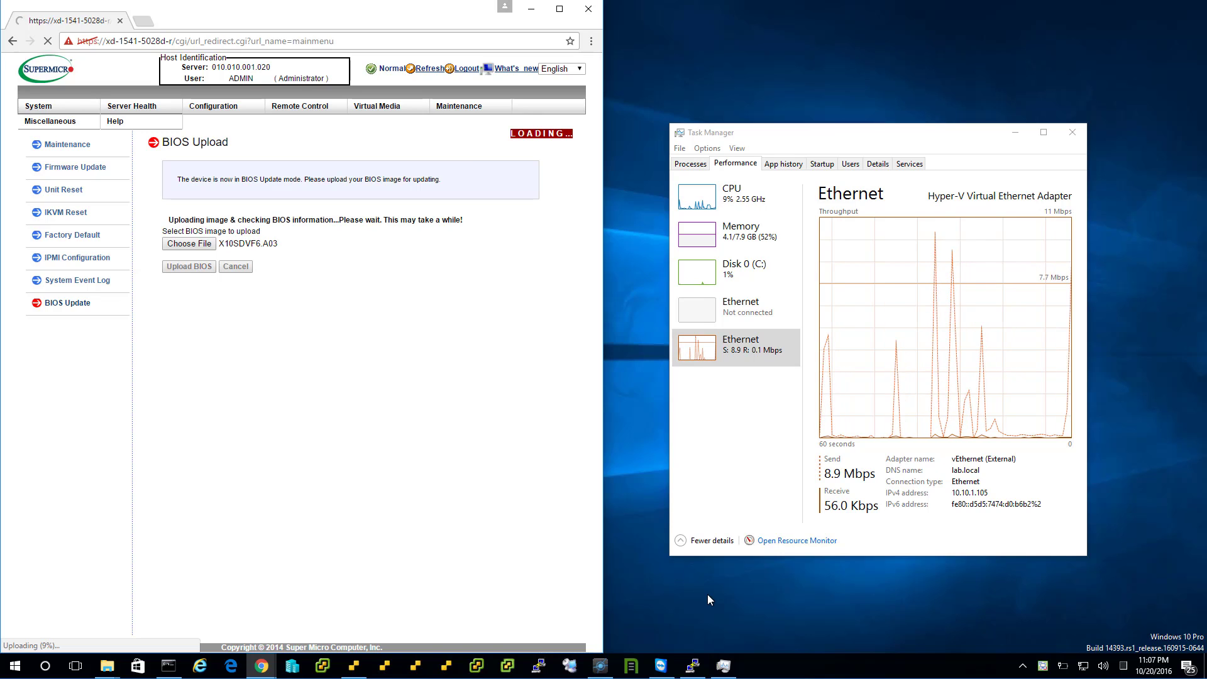
mouse_move(722, 665)
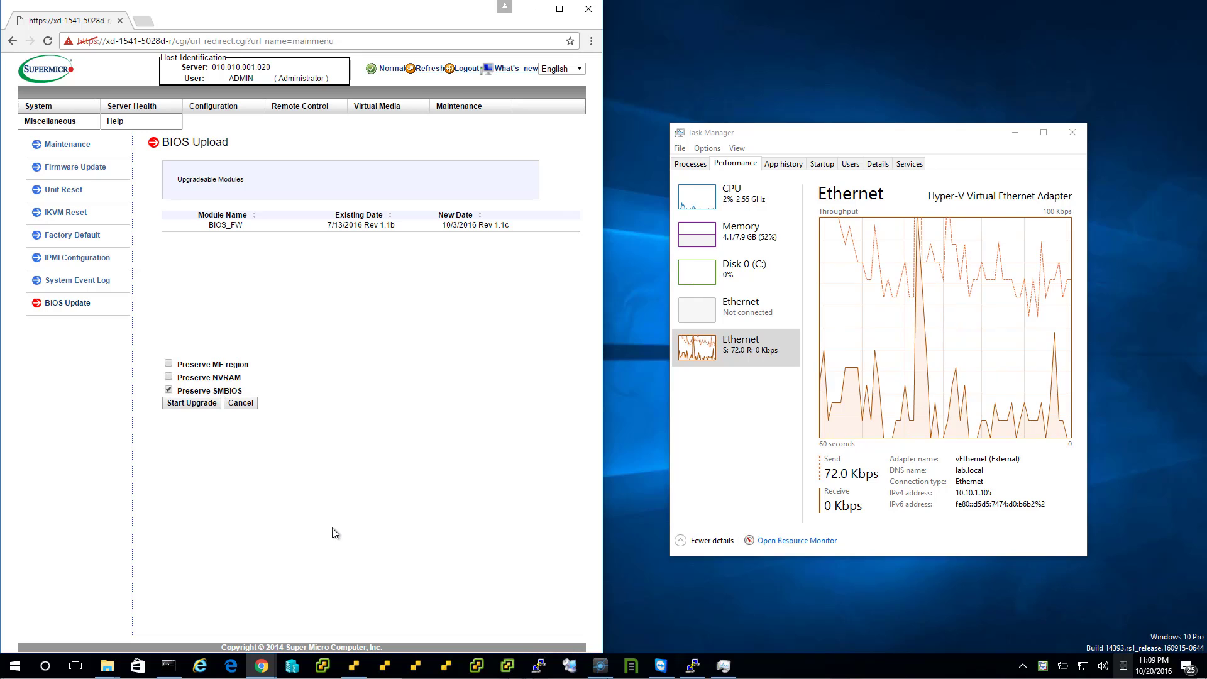
Start the BIOS upgrade to 1.1c and let progress reach 100%
left_click(214, 406)
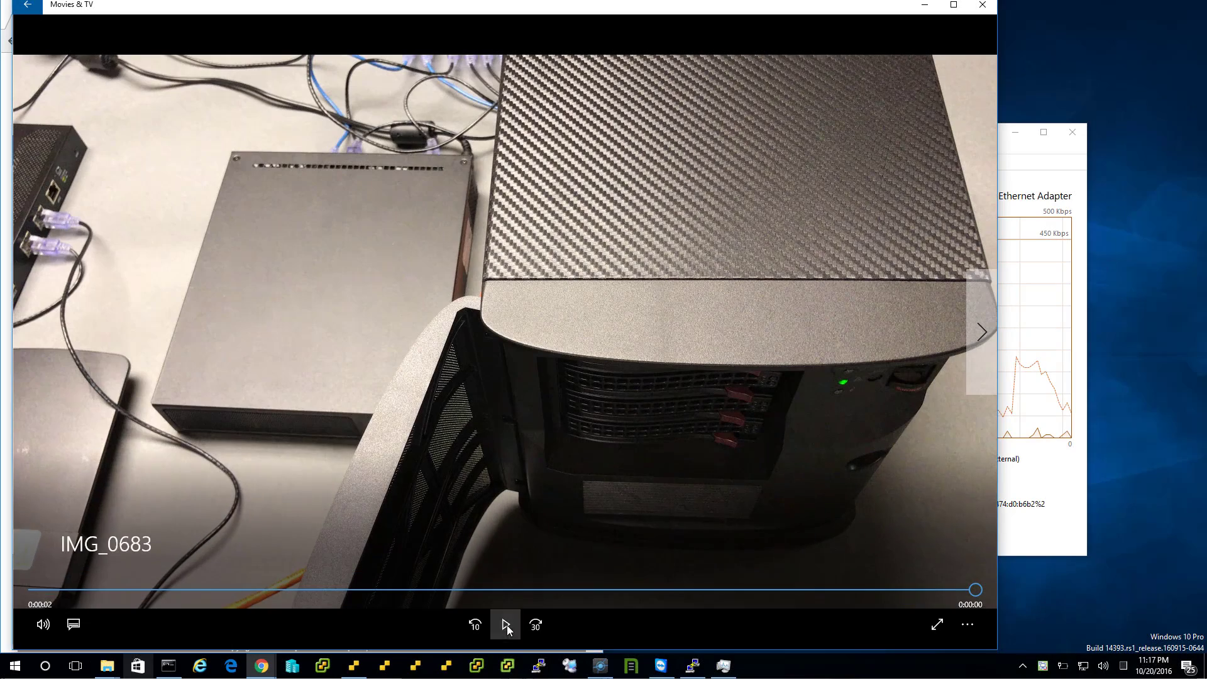
Agree to power the server on after the update, acknowledge the alert, and open System Summary
left_click(505, 624)
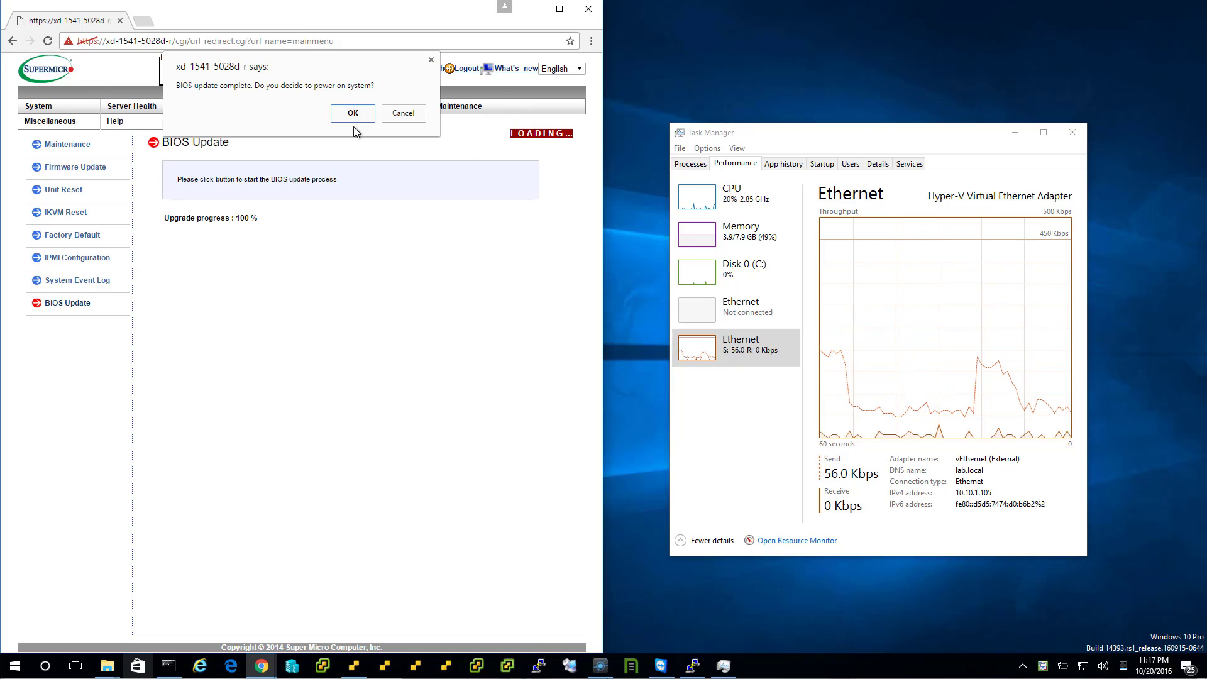
left_click(350, 121)
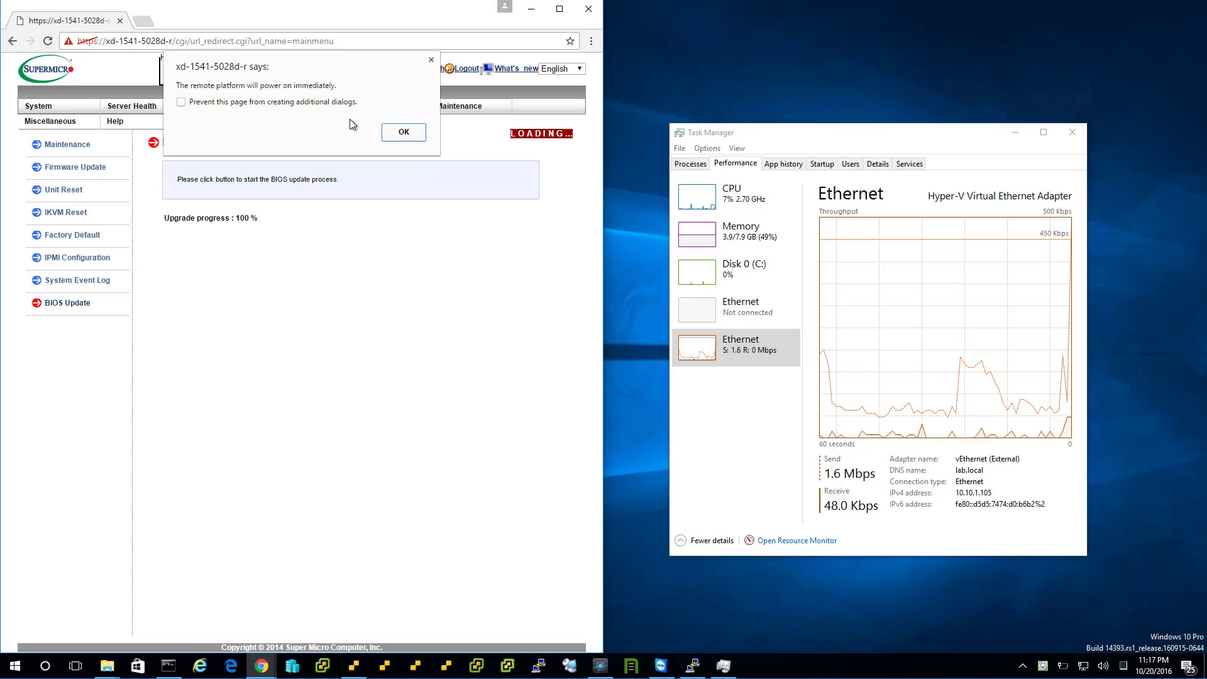
left_click(411, 134)
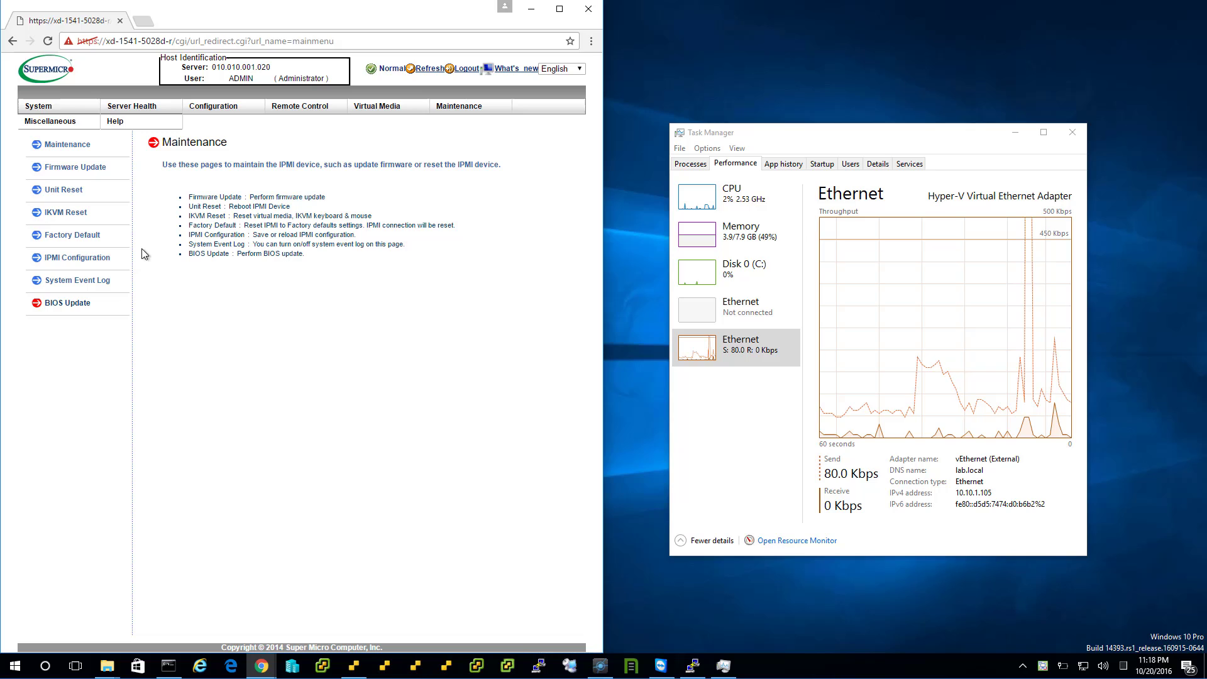
left_click(55, 105)
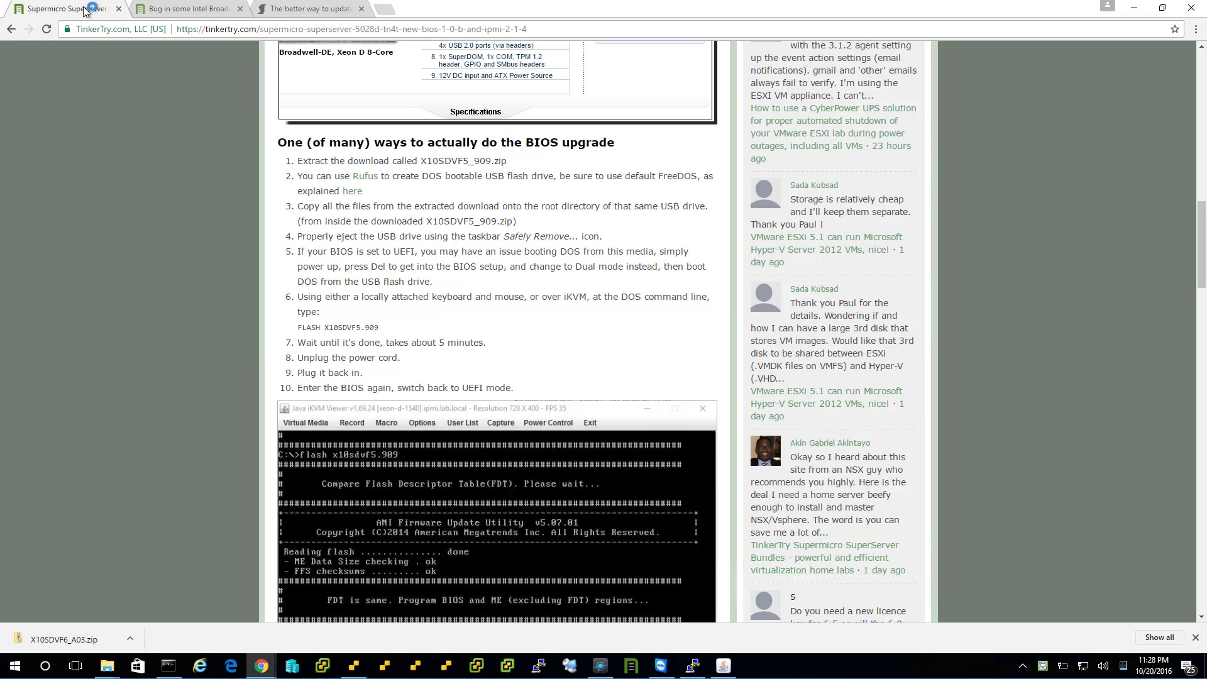
Highlight 'Unplug the power cord.' in step 8 of the TinkerTry article
left_click_drag(403, 358, 291, 355)
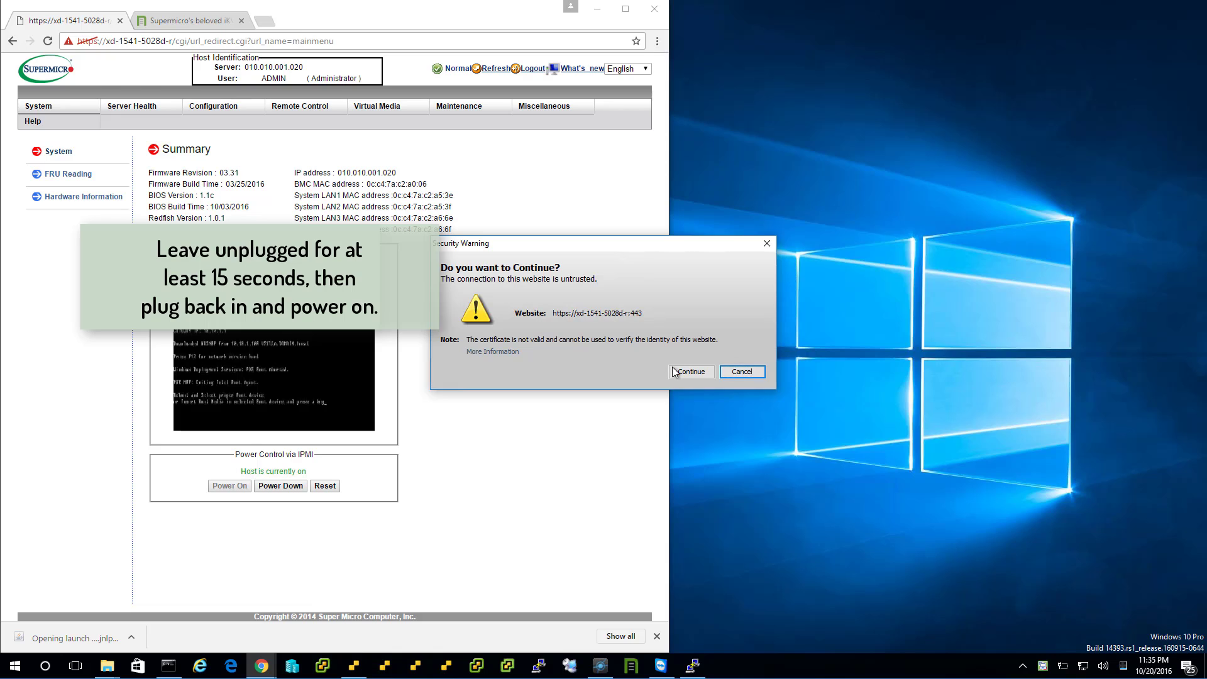
Launch iKVM, set Enhanced Text Mode with High image quality, then move to the BIOS Boot tab
left_click(672, 372)
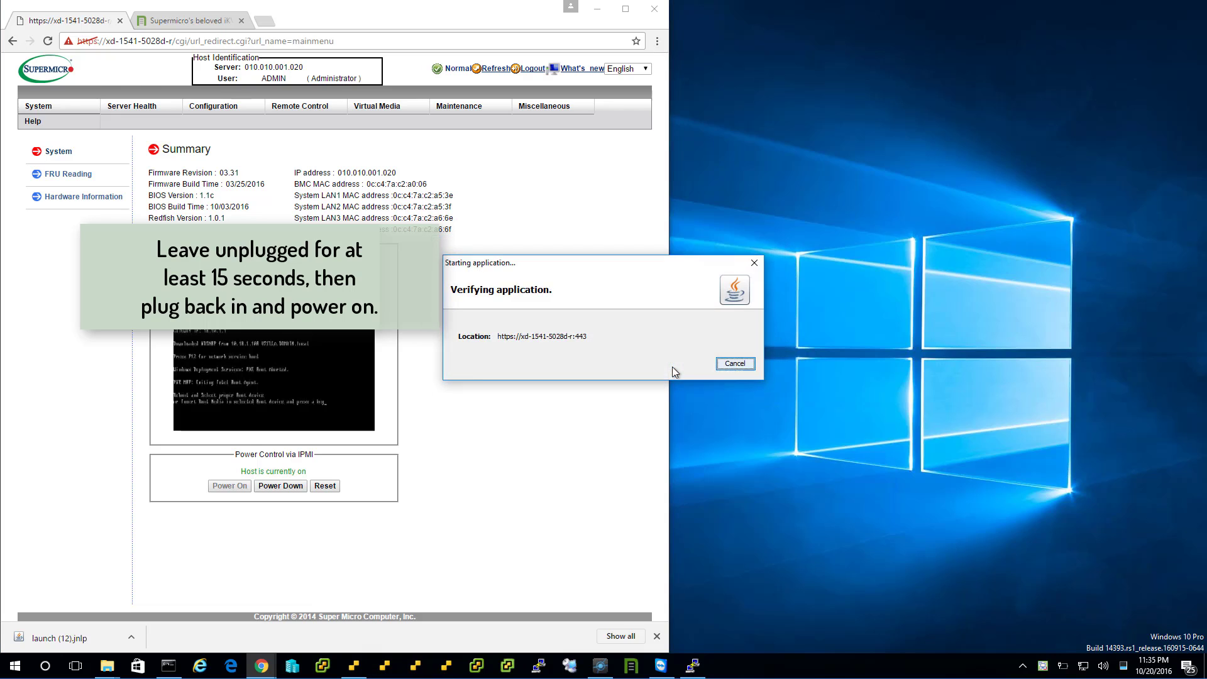
left_click(682, 380)
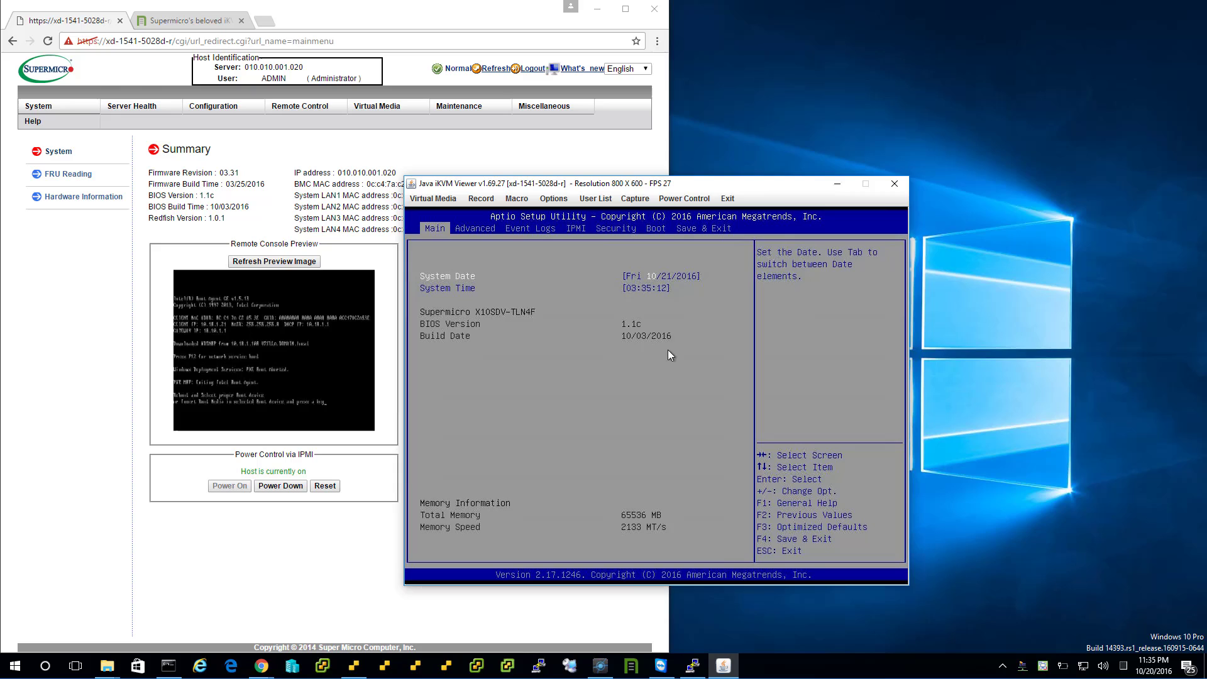
left_click(553, 199)
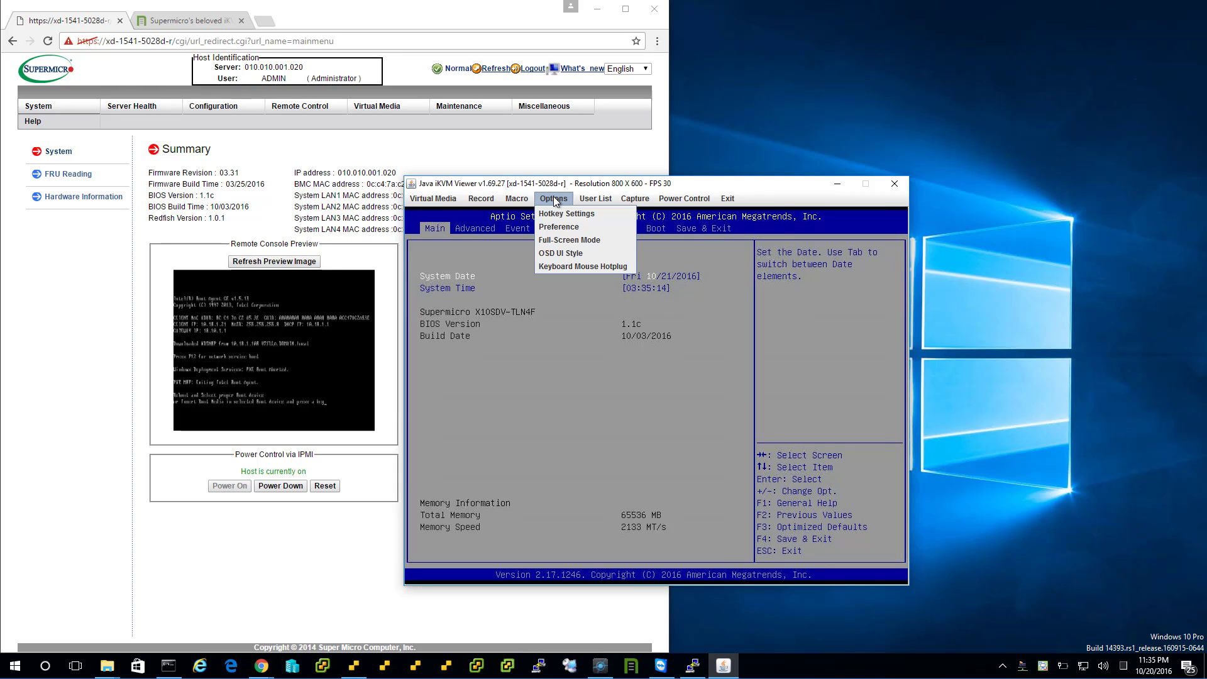
left_click(558, 227)
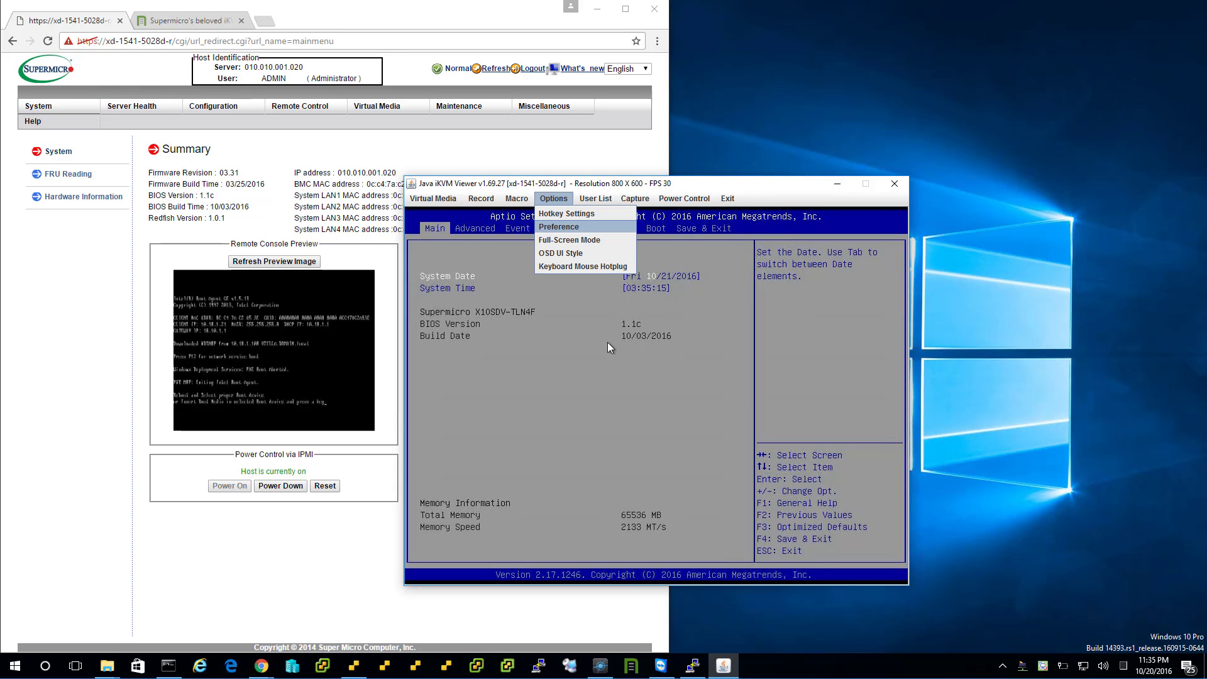
left_click(517, 216)
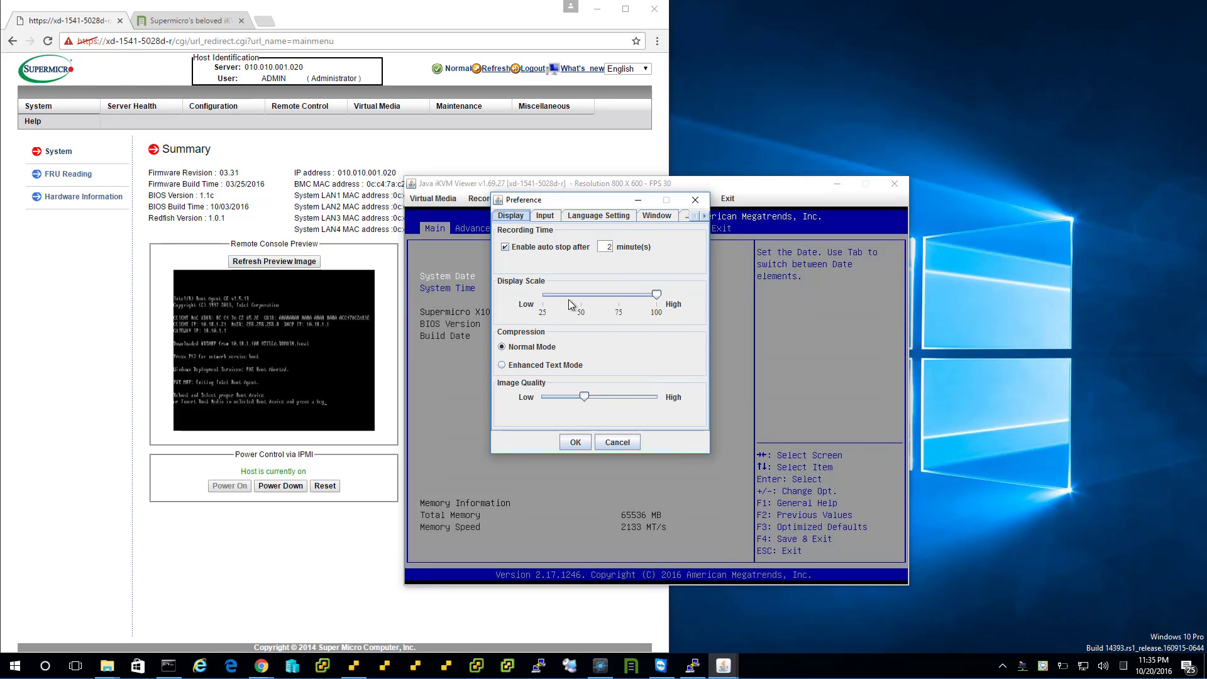
left_click(555, 365)
left_click_drag(584, 397, 677, 404)
left_click(575, 442)
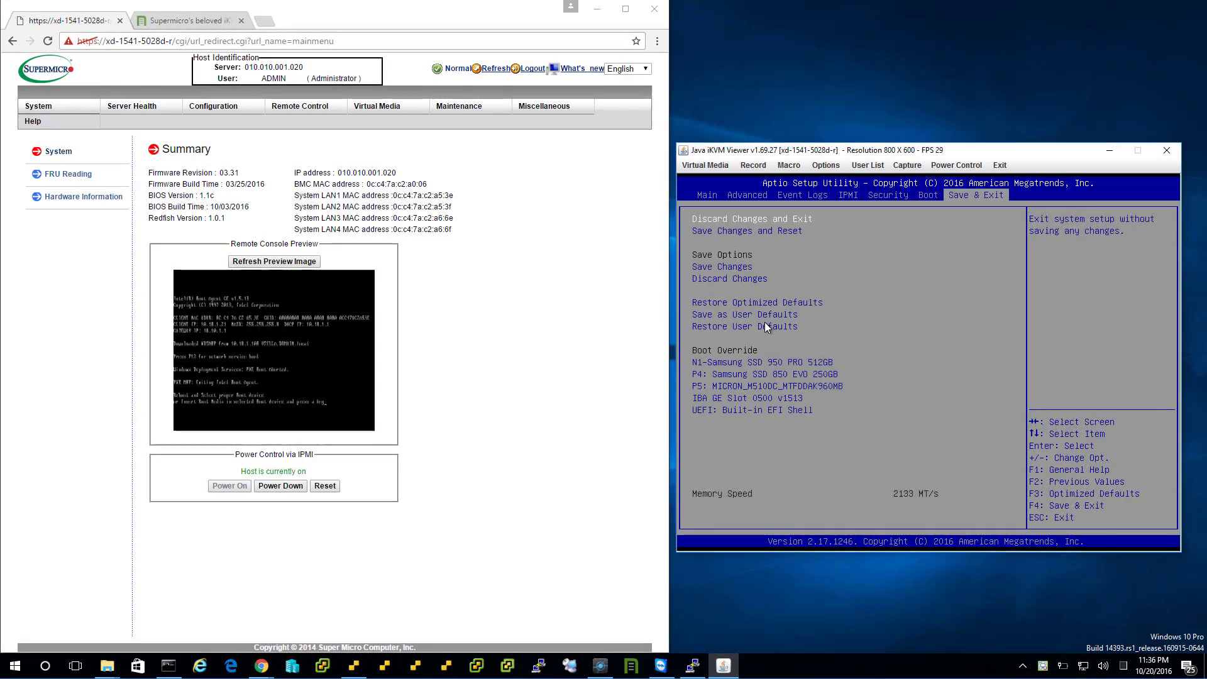
key("Left")
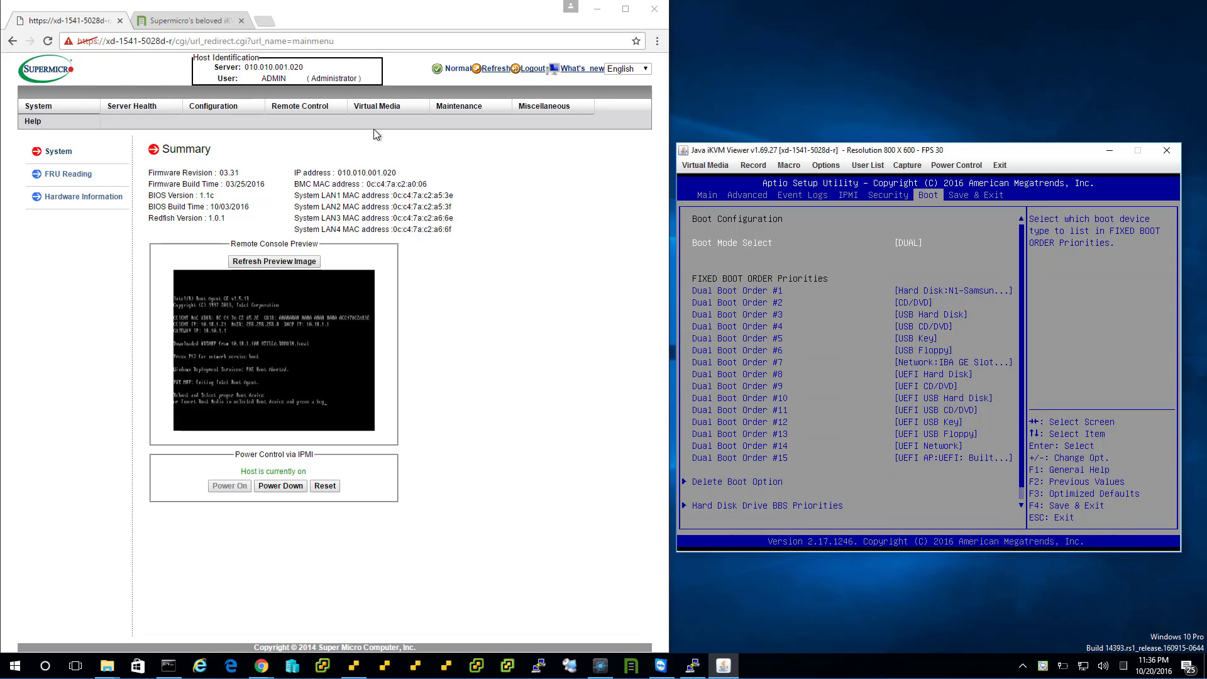
Search 'bios settings recommendation xeon d' in a new tab and open TinkerTry's recommended settings article
left_click(264, 21)
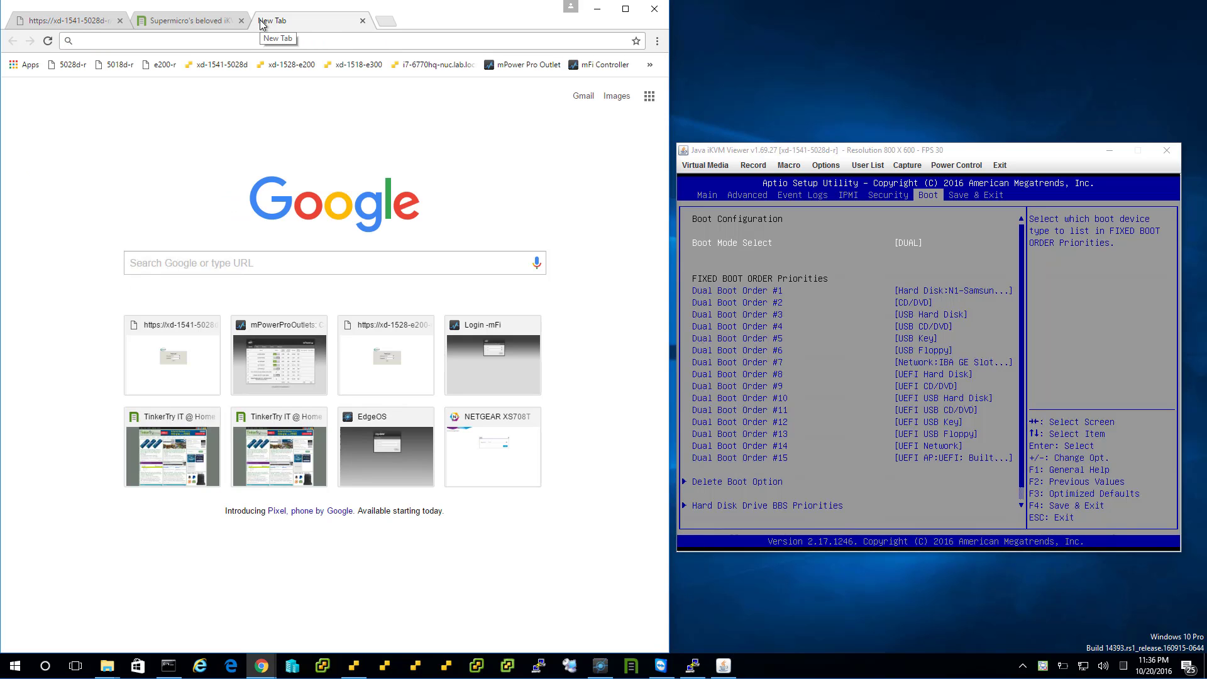
type("bios settings rec")
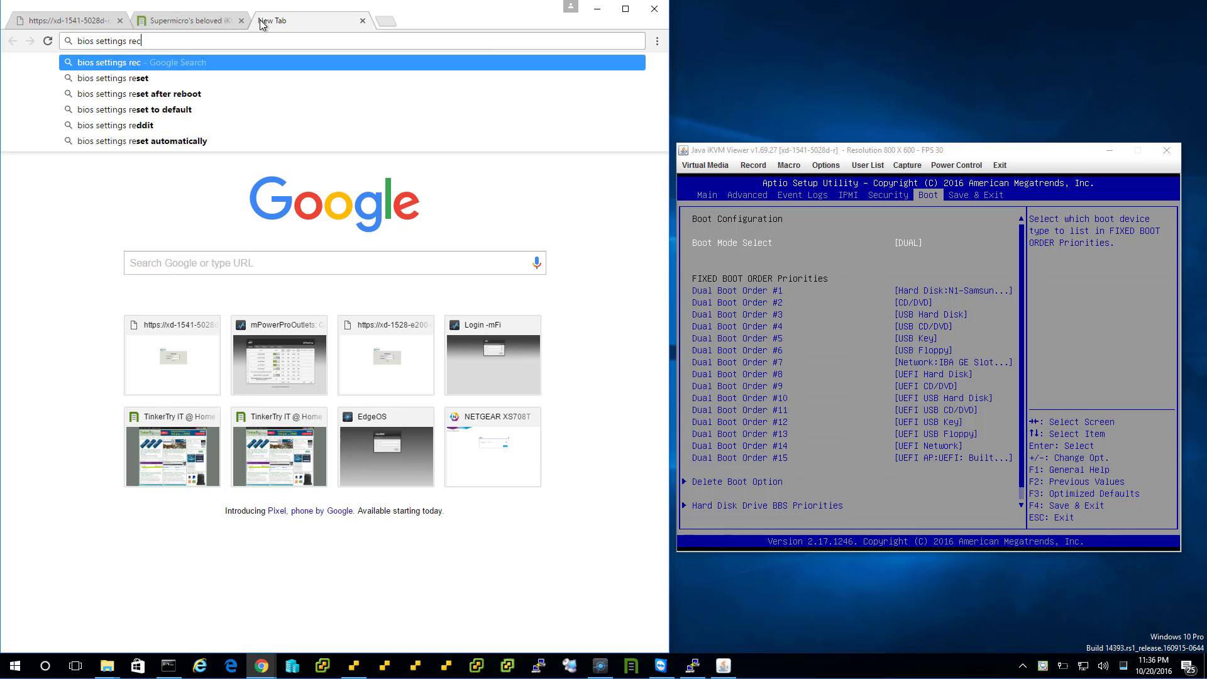
type("ommendation xeon d")
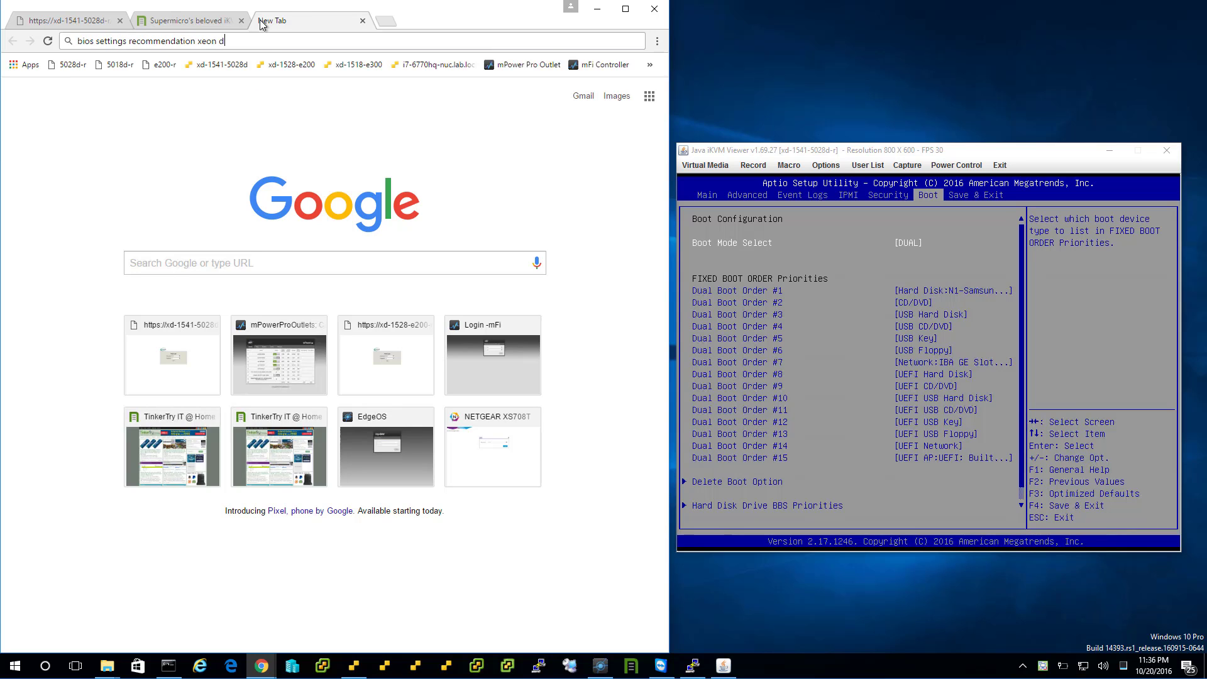
key("Return")
left_click(169, 168)
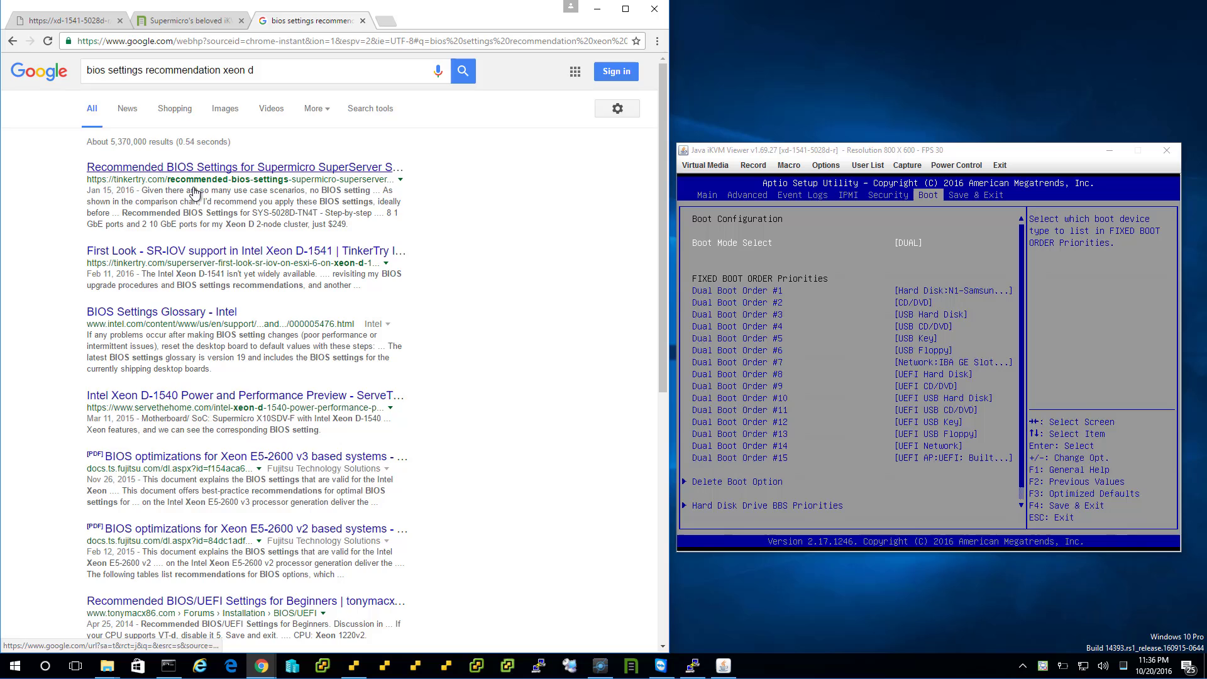
Play the BIOS configuration video, skip ahead to the BIOS screens, and scroll through the steps
scroll(247, 370, "down", 7)
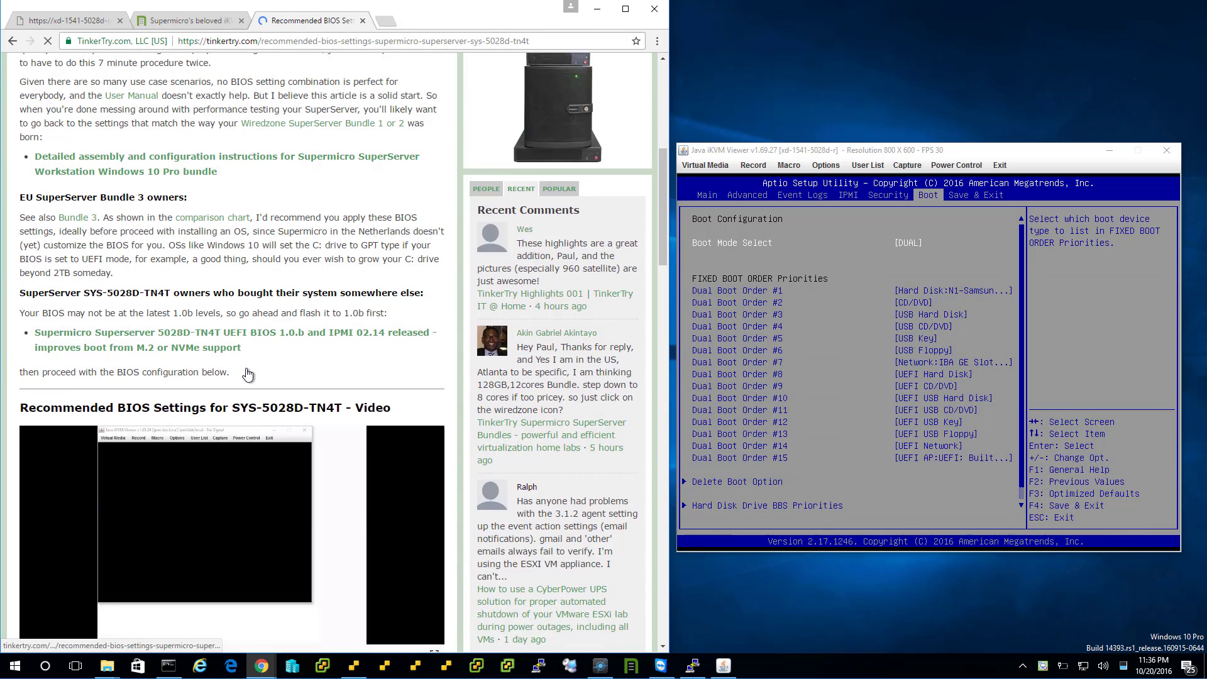
scroll(247, 374, "down", 2)
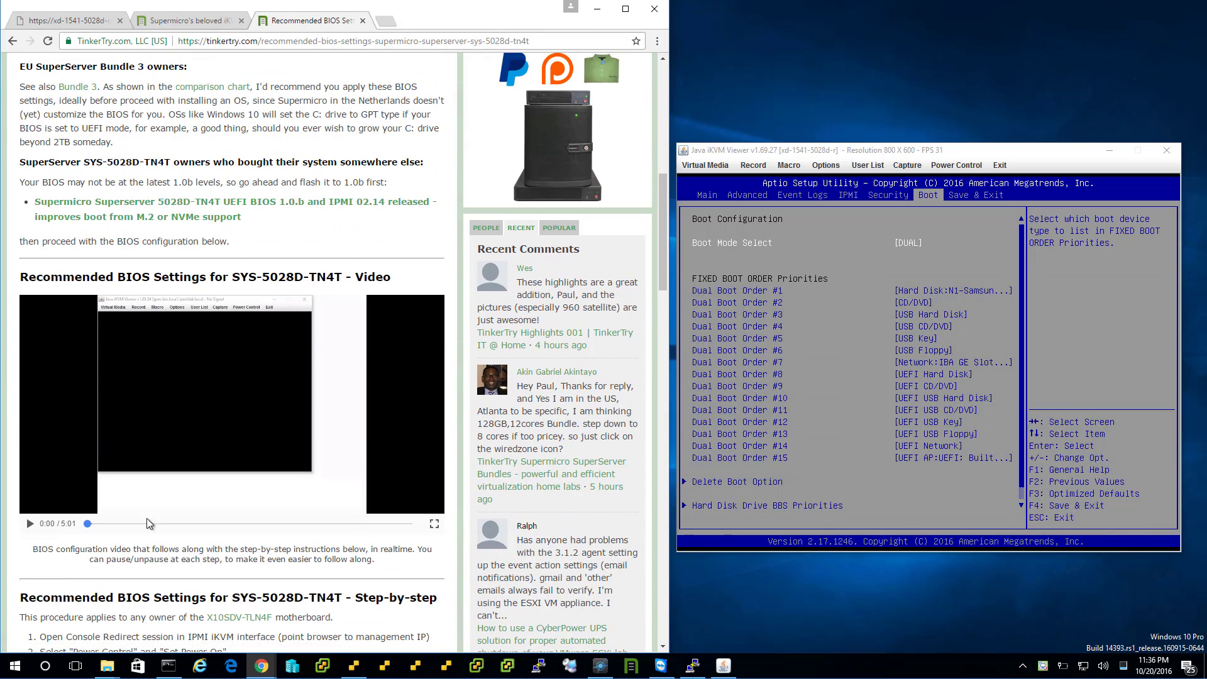
left_click(87, 524)
left_click(105, 524)
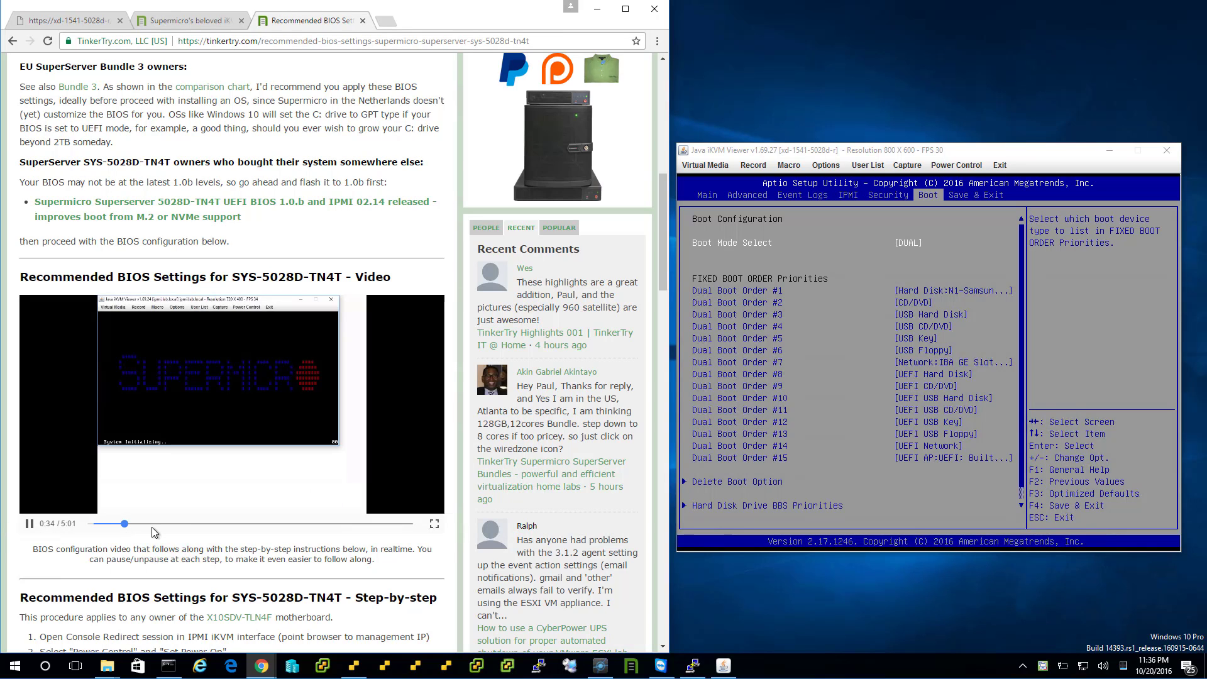
left_click(172, 525)
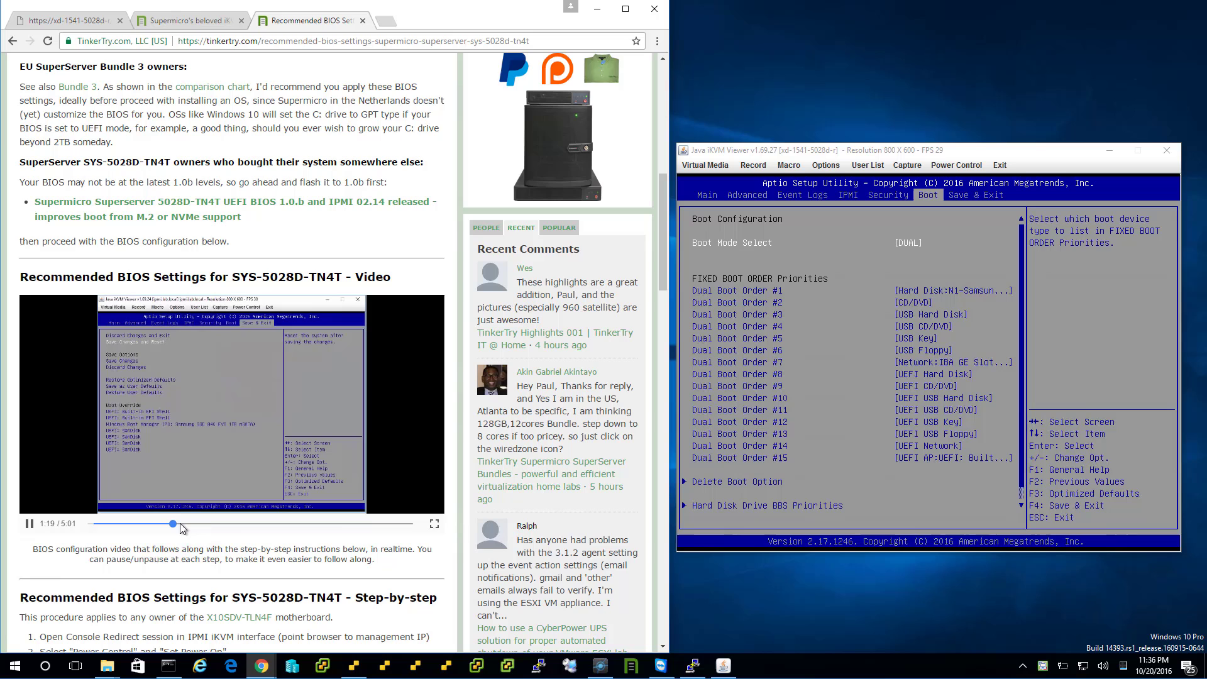
scroll(277, 531, "down", 1)
scroll(277, 532, "down", 5)
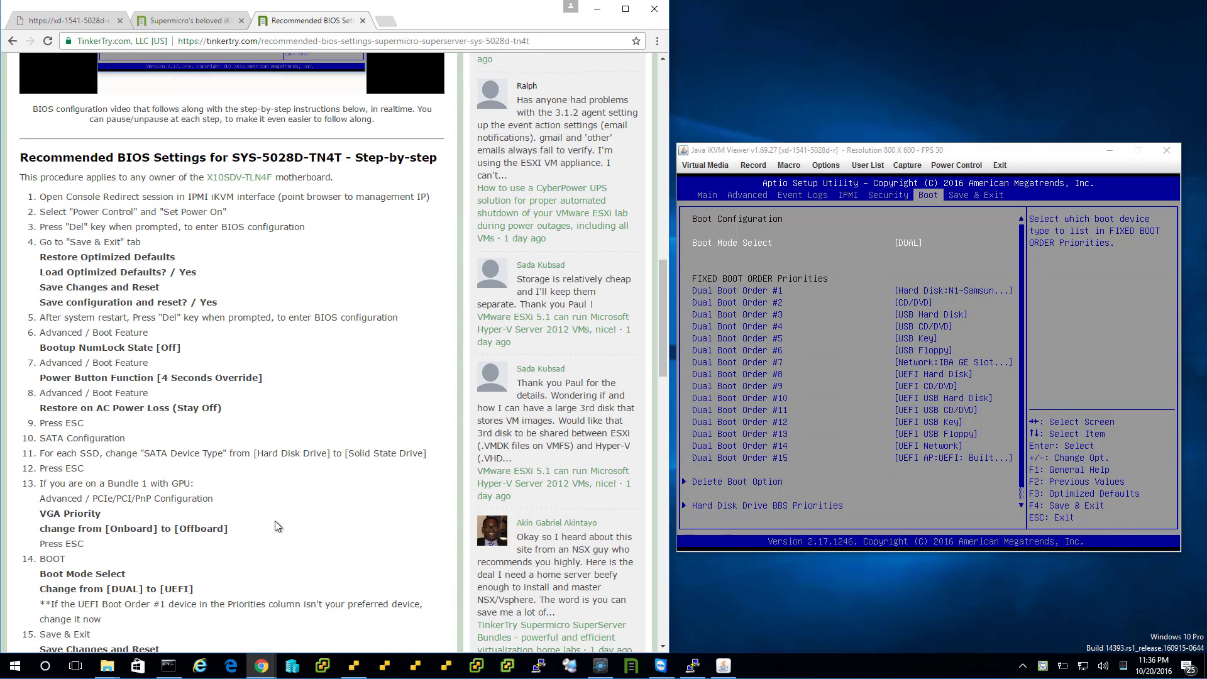
scroll(244, 393, "down", 2)
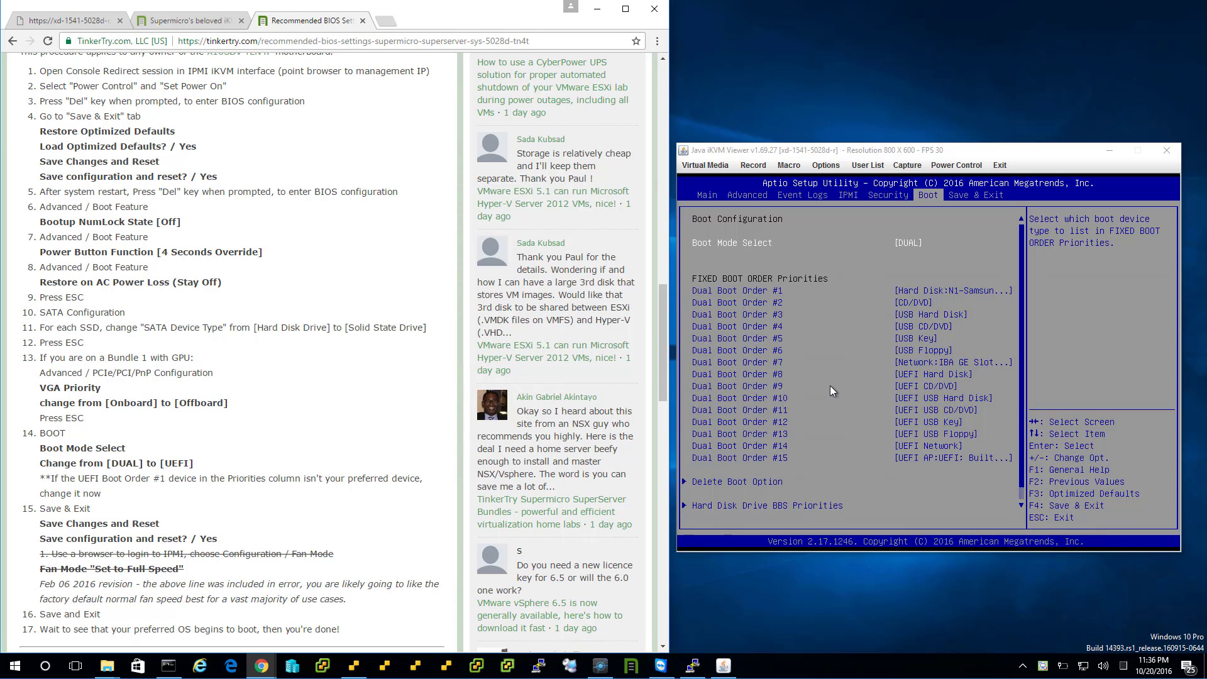
Switch through the Chrome tabs to the article about iKVM moving to HTML5
left_click(60, 20)
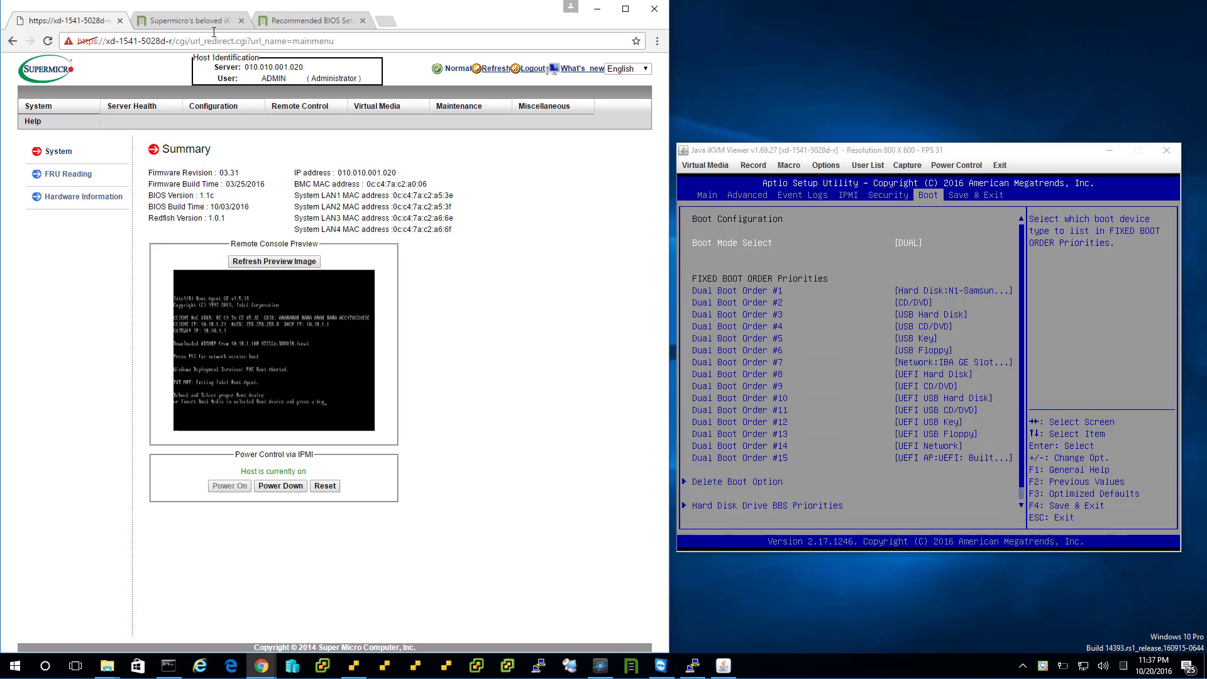
left_click(288, 21)
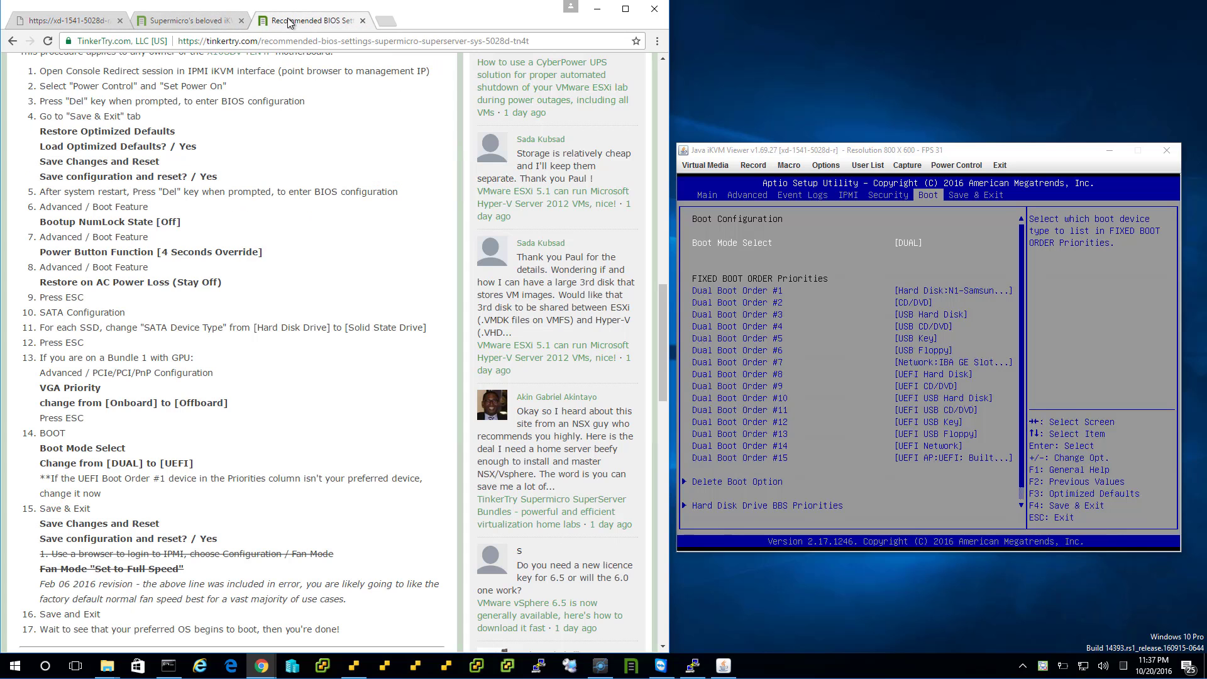
left_click(217, 22)
mouse_move(600, 665)
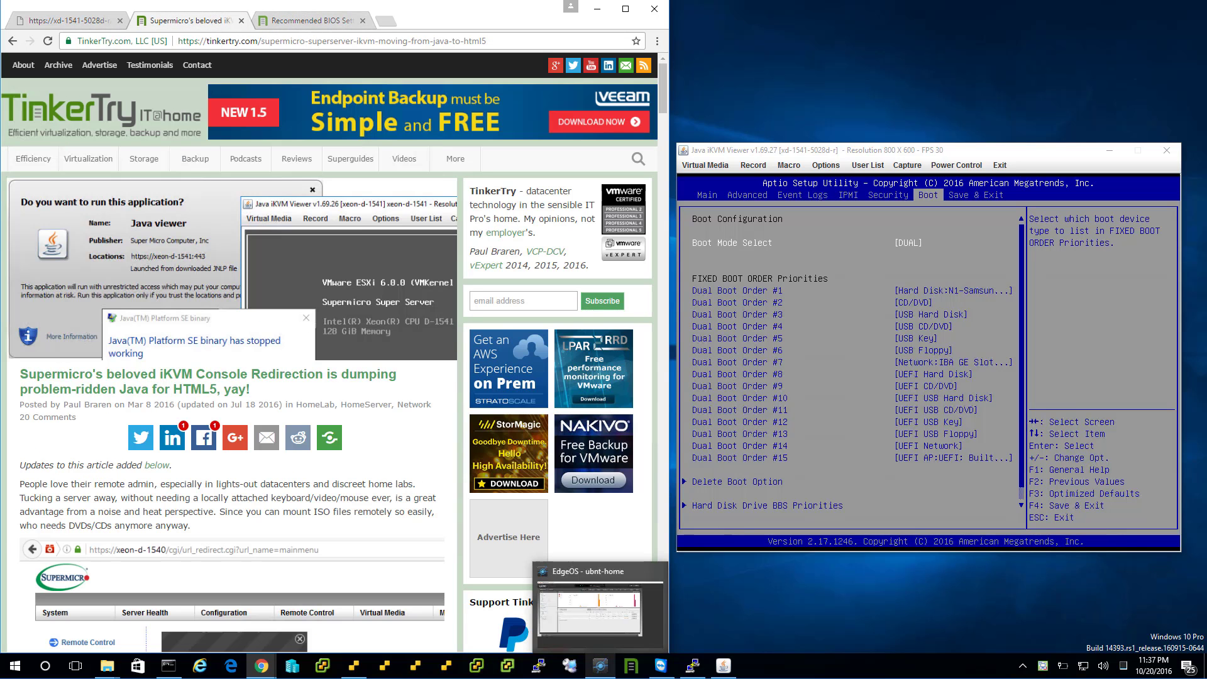